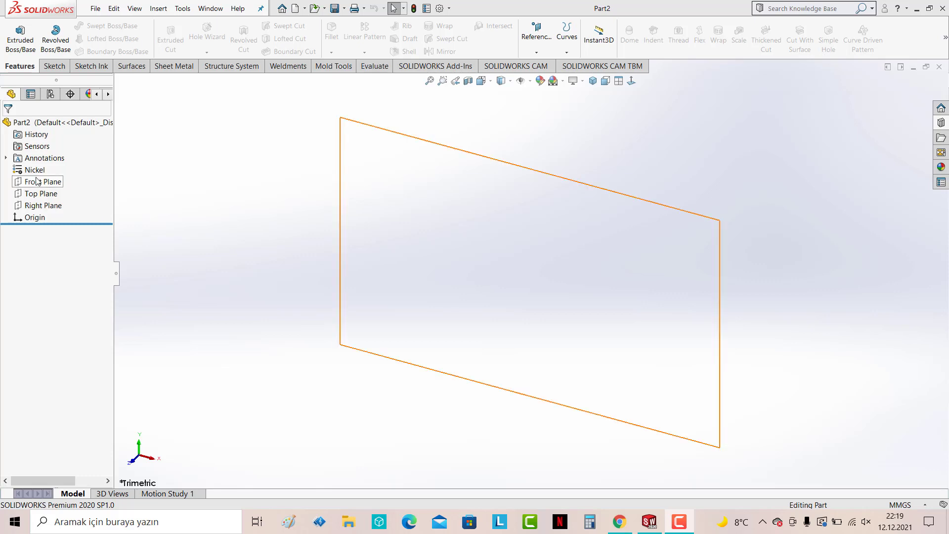
# Start a Front Plane sketch and draw a horizontal centreline rightward from the origin
pyautogui.click(43, 181)
pyautogui.click(87, 162)
pyautogui.click(54, 66)
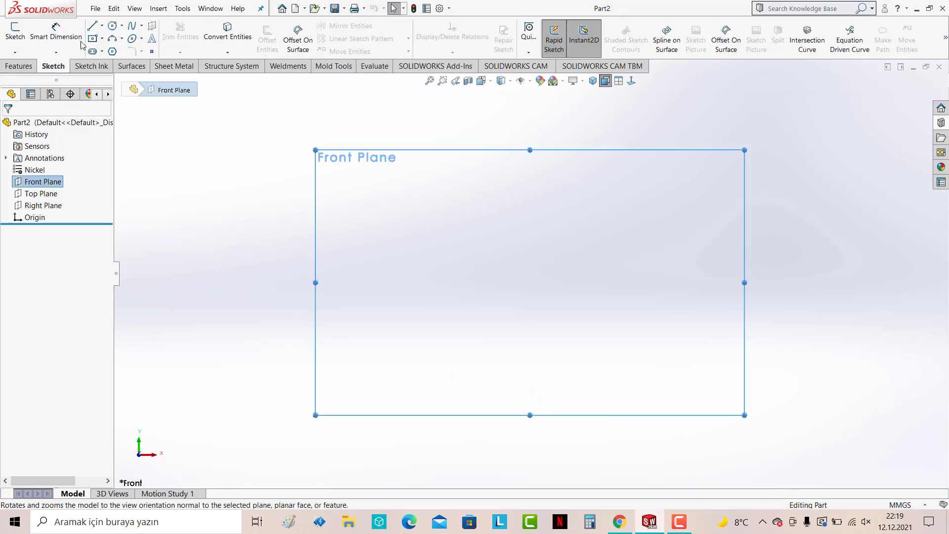
pyautogui.click(103, 27)
pyautogui.click(119, 49)
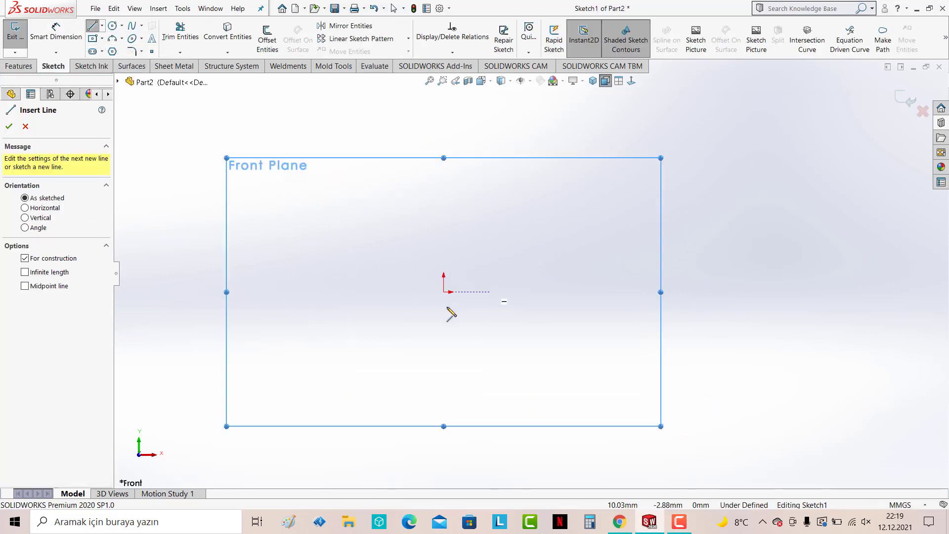
pyautogui.click(443, 293)
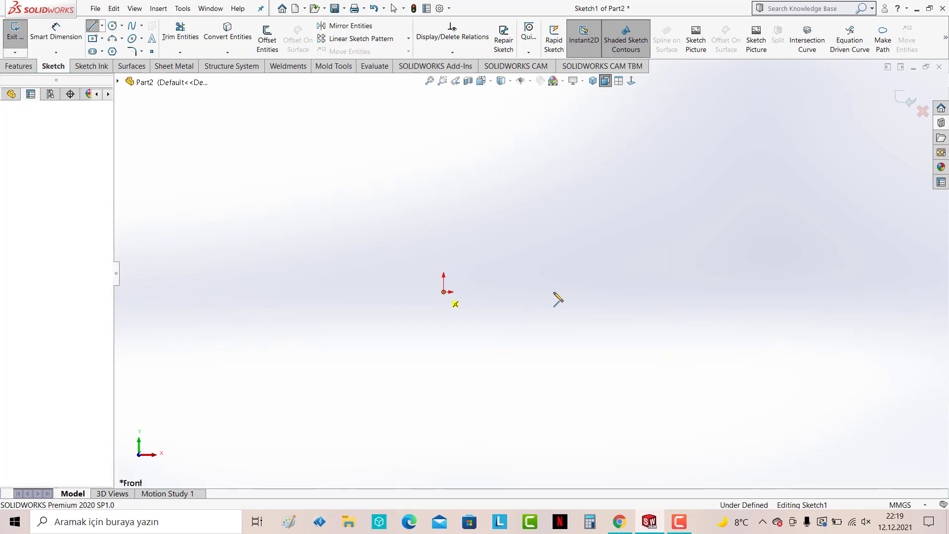
pyautogui.click(671, 293)
pyautogui.press('Escape')
# Dimension the centreline's length to 75 mm
pyautogui.click(55, 33)
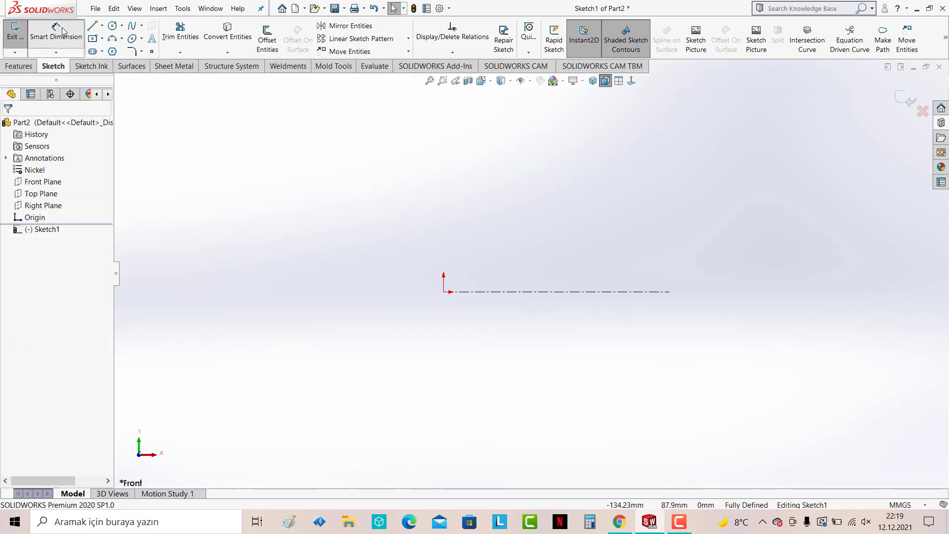
pyautogui.click(556, 293)
pyautogui.click(562, 358)
pyautogui.write('7')
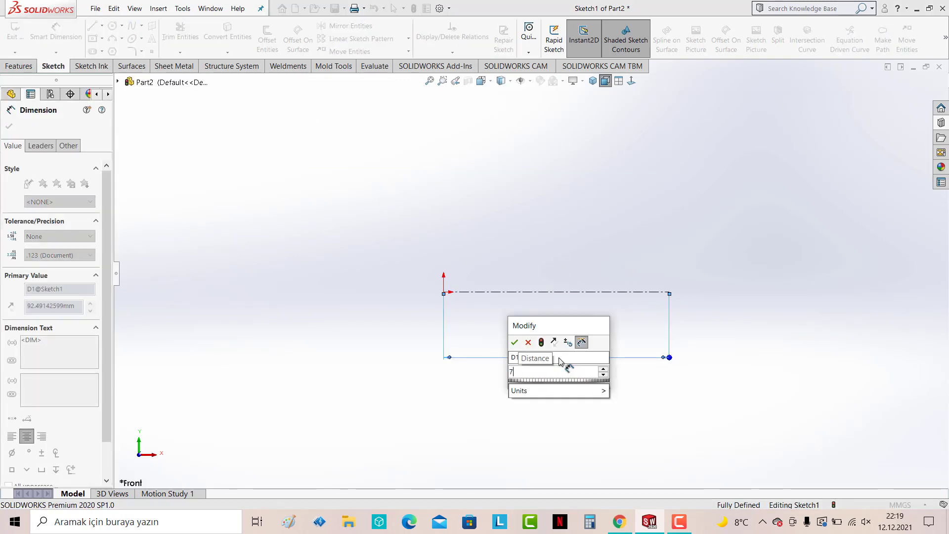
pyautogui.write('5')
pyautogui.press('Return')
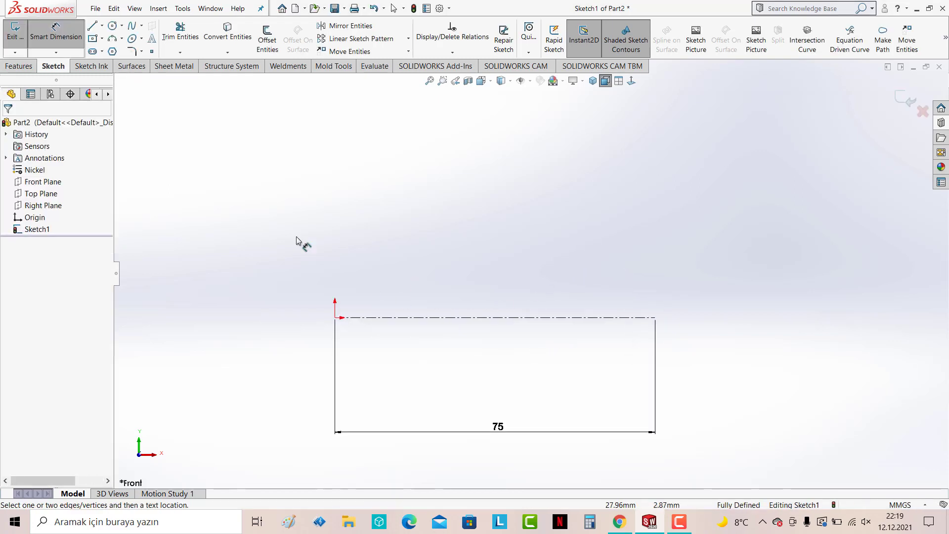
pyautogui.click(91, 66)
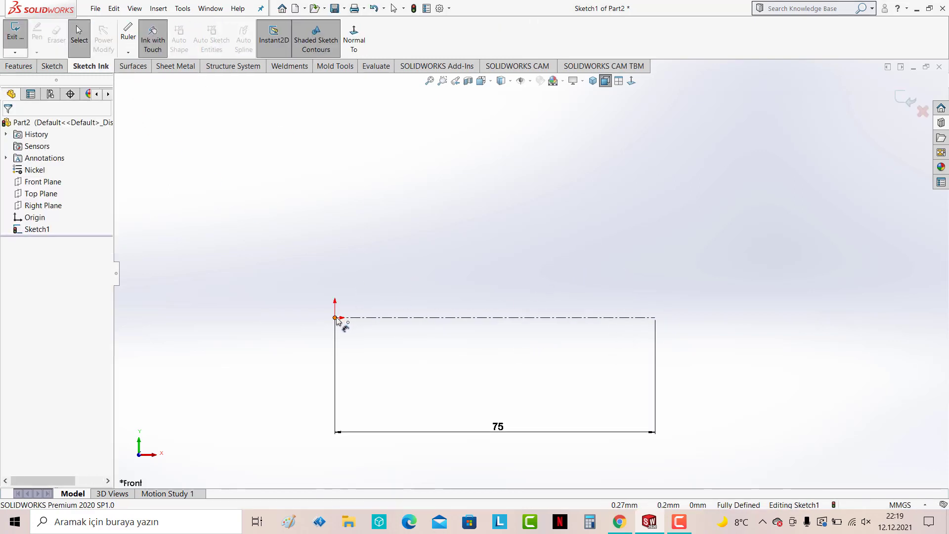
pyautogui.click(52, 66)
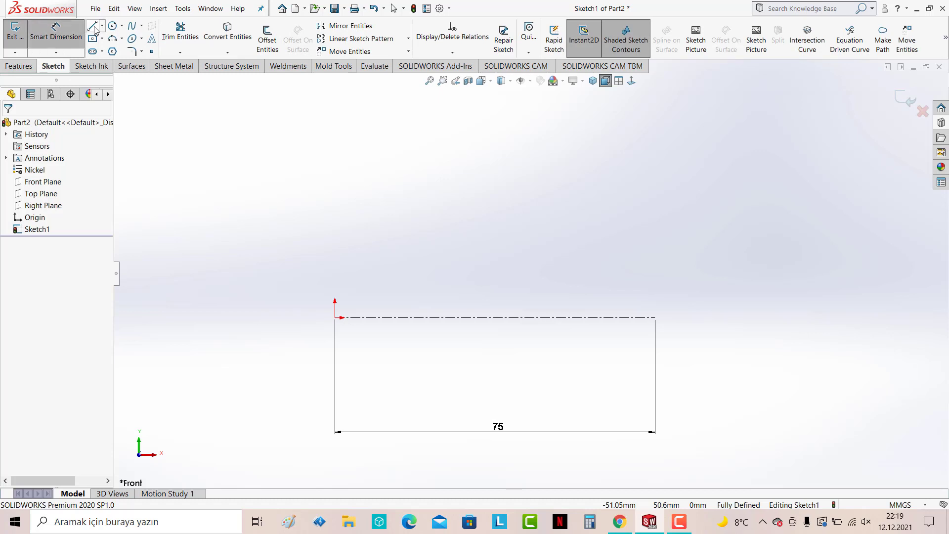
# Draw the stepped line profile with a sloped cone edge, from the origin to the centreline's right end
pyautogui.click(92, 26)
pyautogui.click(335, 317)
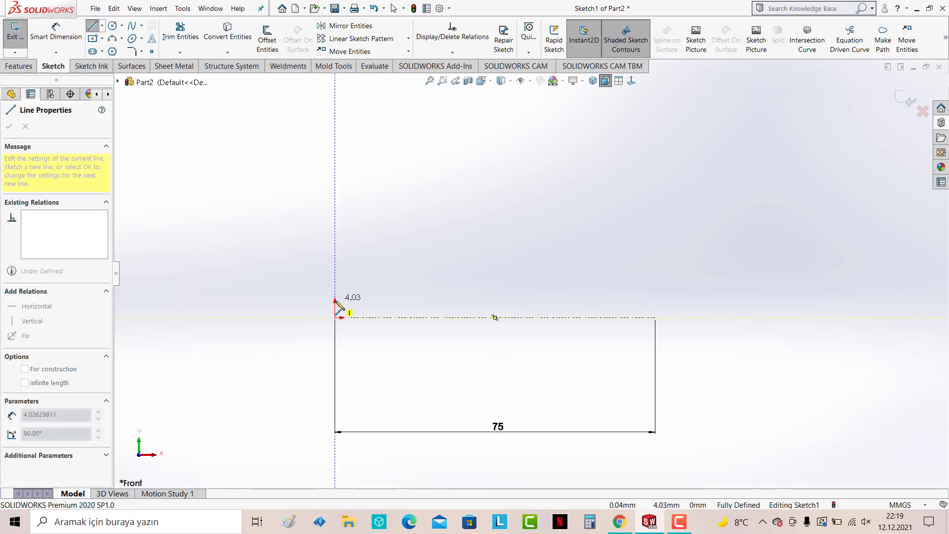
pyautogui.click(335, 301)
pyautogui.click(367, 300)
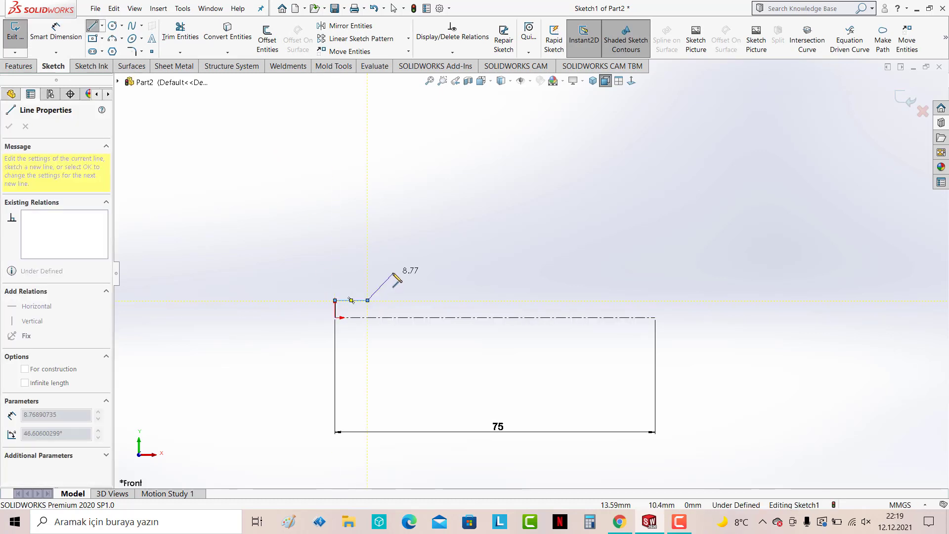
pyautogui.click(367, 282)
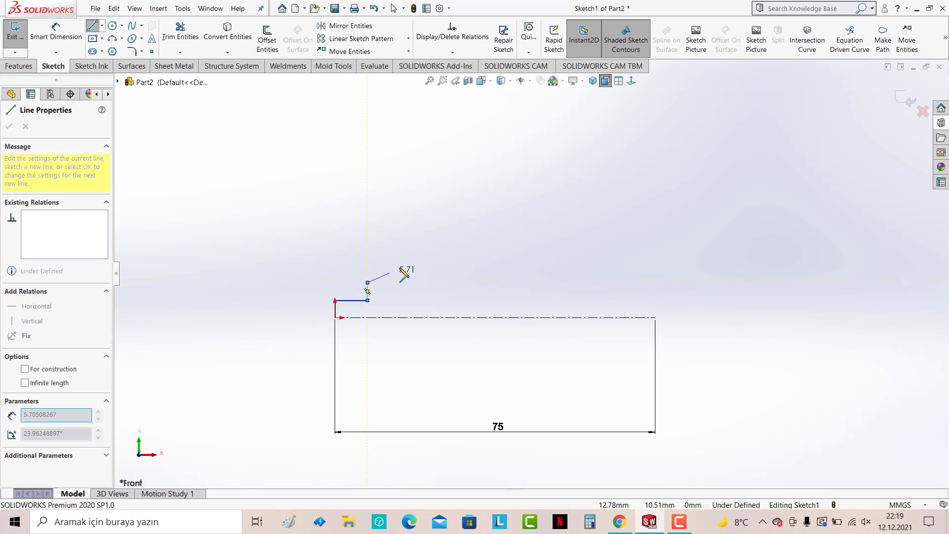
pyautogui.click(426, 253)
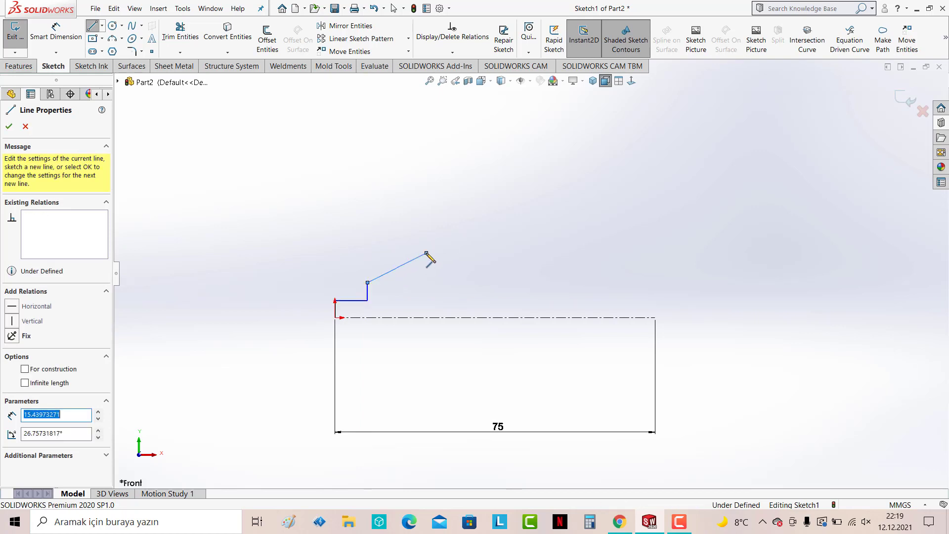
pyautogui.click(426, 289)
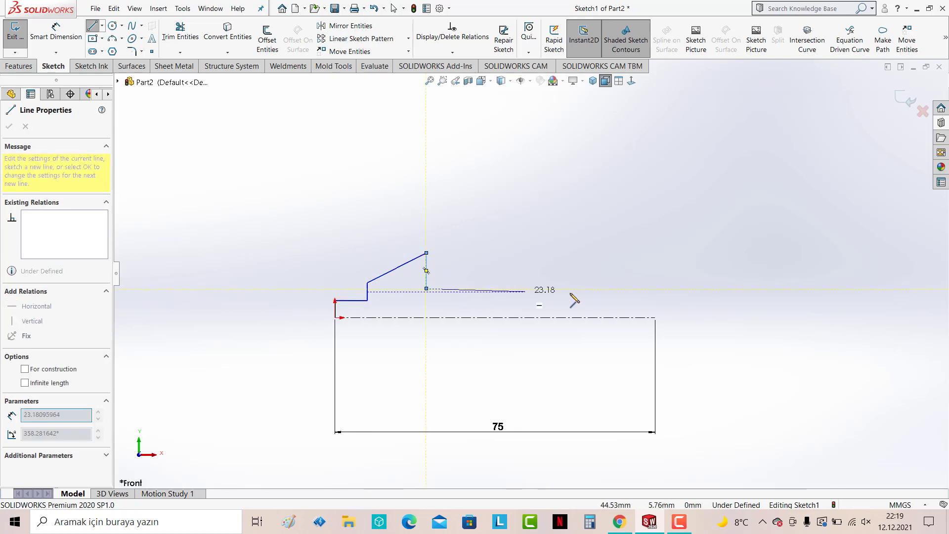
pyautogui.click(656, 288)
pyautogui.click(656, 319)
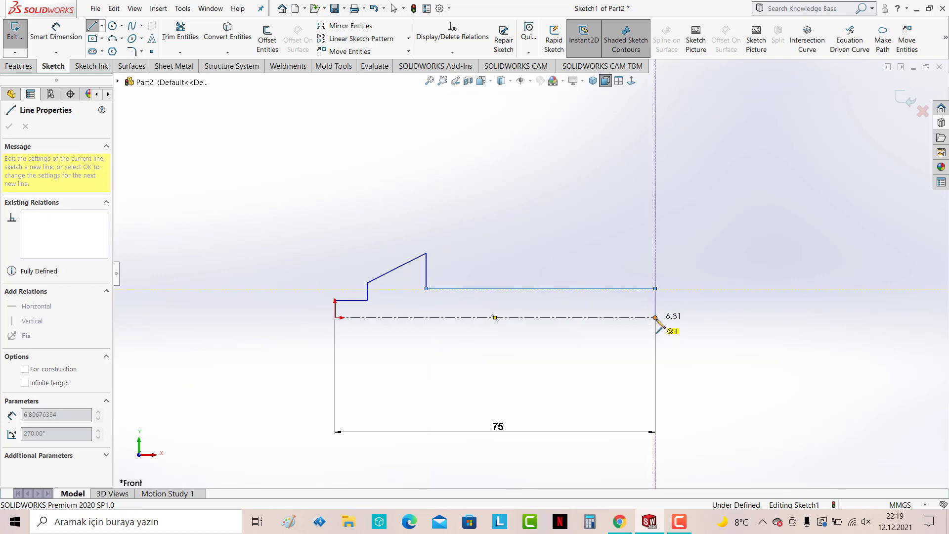
pyautogui.rightClick(656, 319)
pyautogui.click(692, 377)
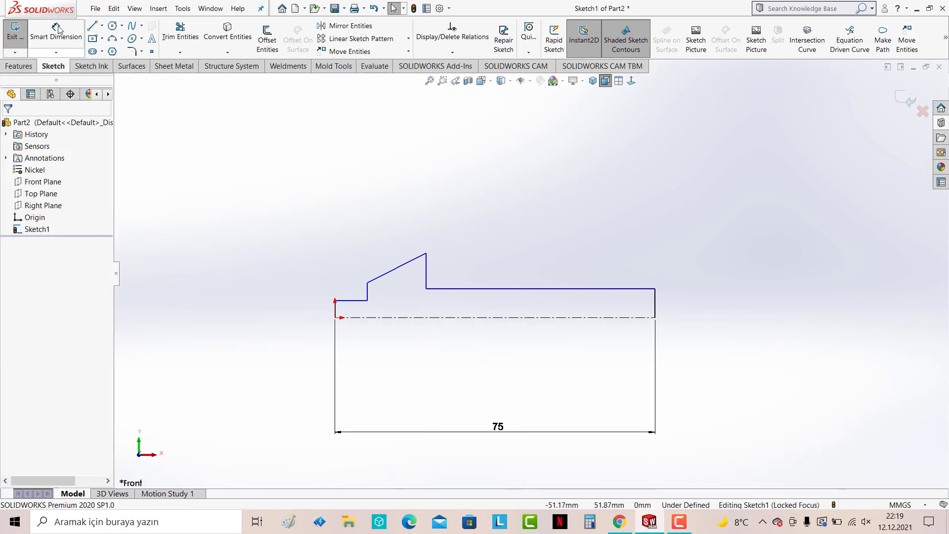
# Dimension the profile heights: left step 3, second step 8, cone peak 14
pyautogui.click(335, 311)
pyautogui.click(288, 313)
pyautogui.write('3')
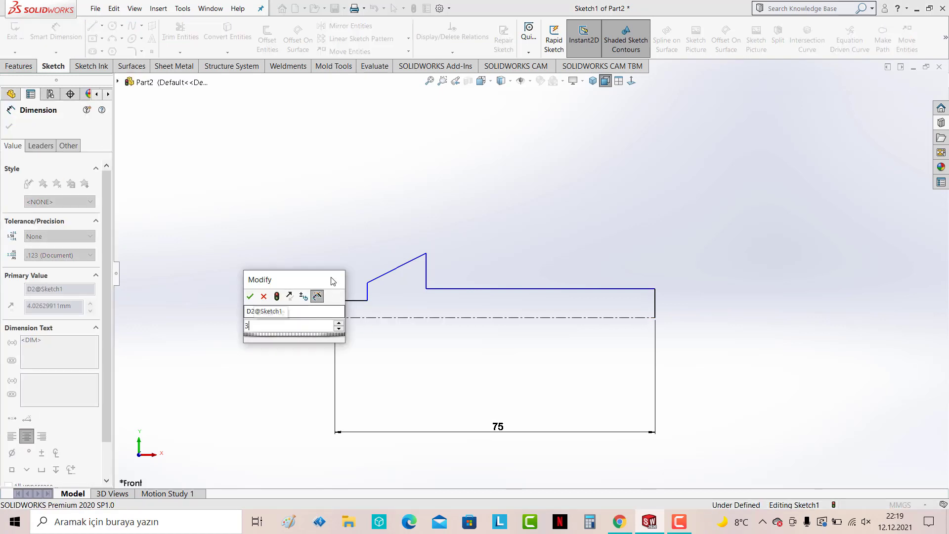
pyautogui.press('Return')
pyautogui.click(367, 287)
pyautogui.click(371, 318)
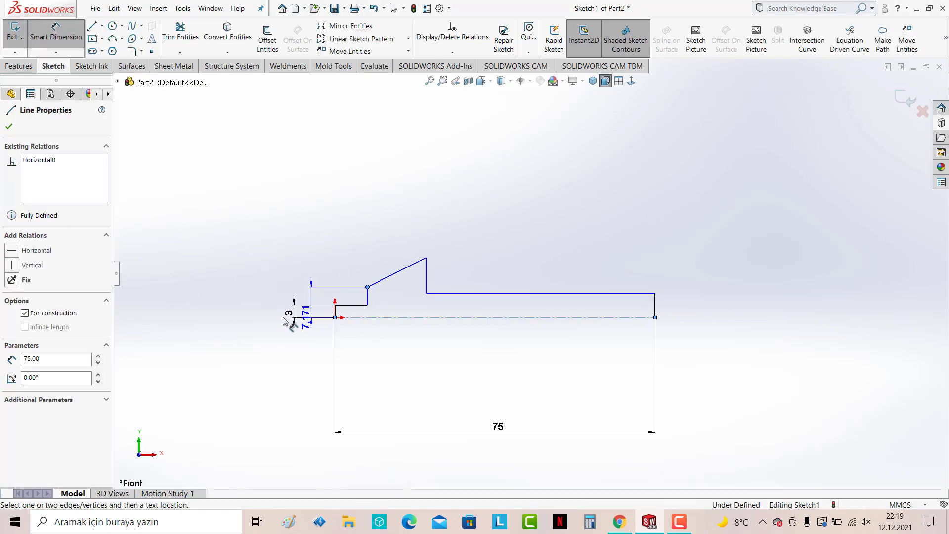
pyautogui.click(249, 319)
pyautogui.write('8')
pyautogui.press('Return')
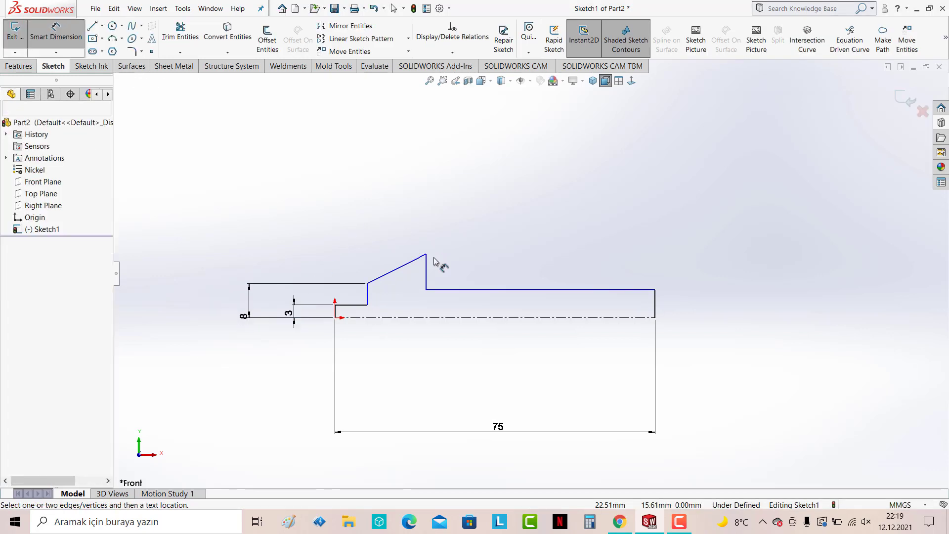
pyautogui.click(427, 255)
pyautogui.click(426, 318)
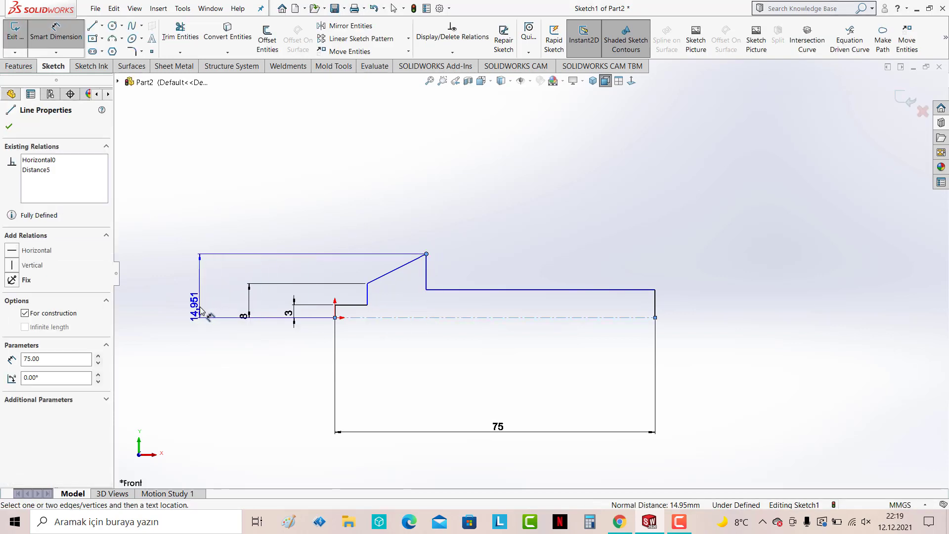
pyautogui.click(200, 311)
pyautogui.write('1')
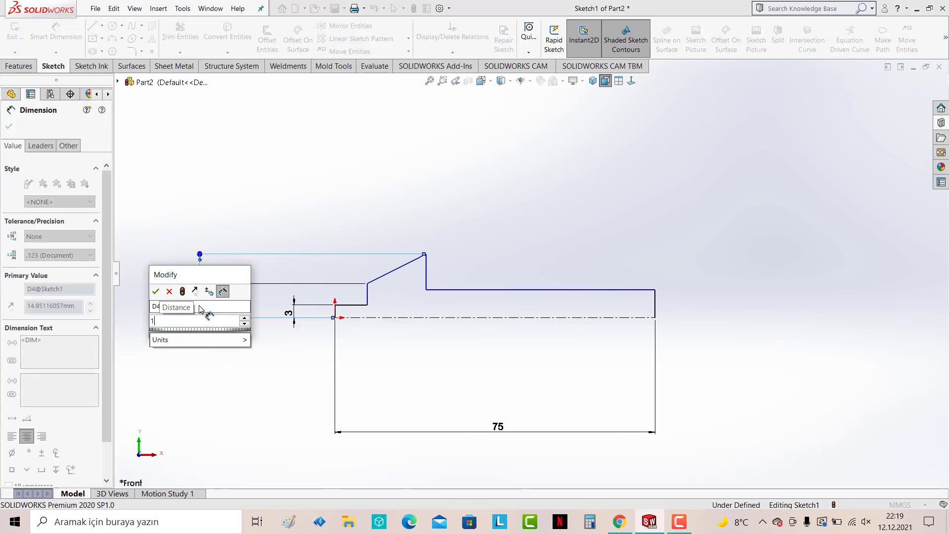
pyautogui.write('4')
pyautogui.press('Return')
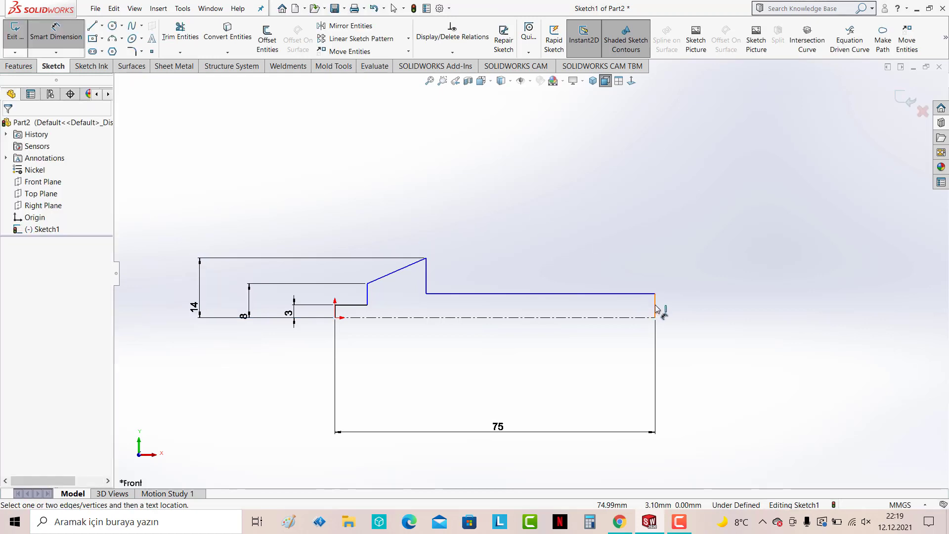
# Dimension the right end height to 6 and the first step length to 5
pyautogui.click(656, 309)
pyautogui.click(700, 303)
pyautogui.write('6')
pyautogui.press('Return')
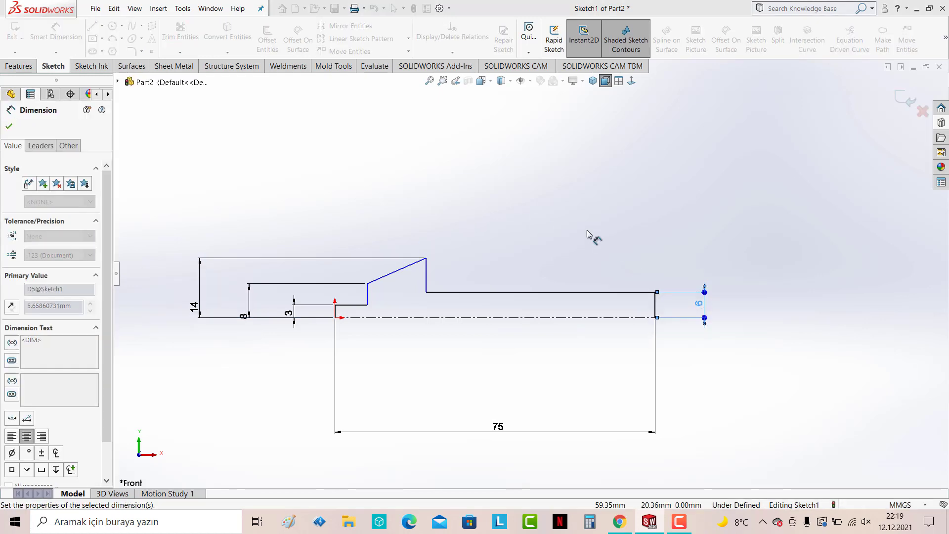
pyautogui.click(589, 234)
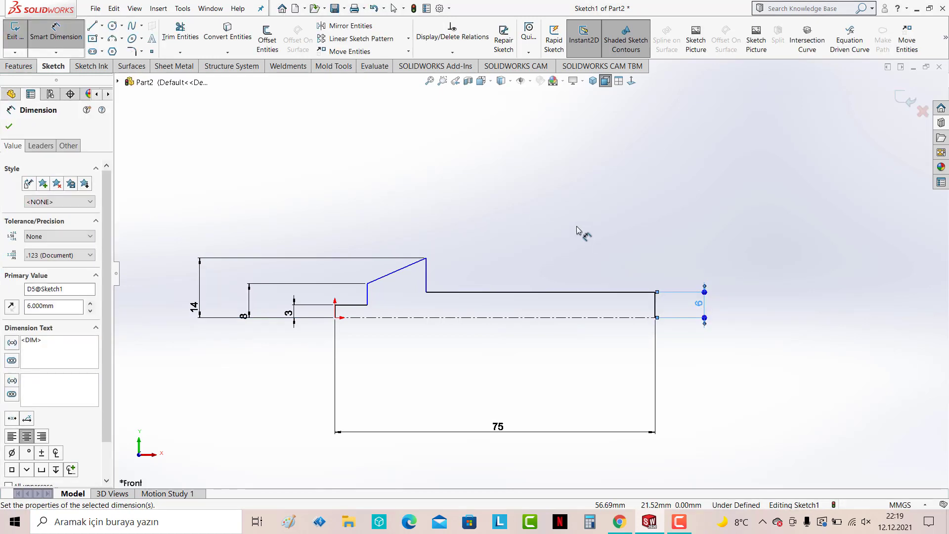
pyautogui.click(368, 306)
pyautogui.click(336, 307)
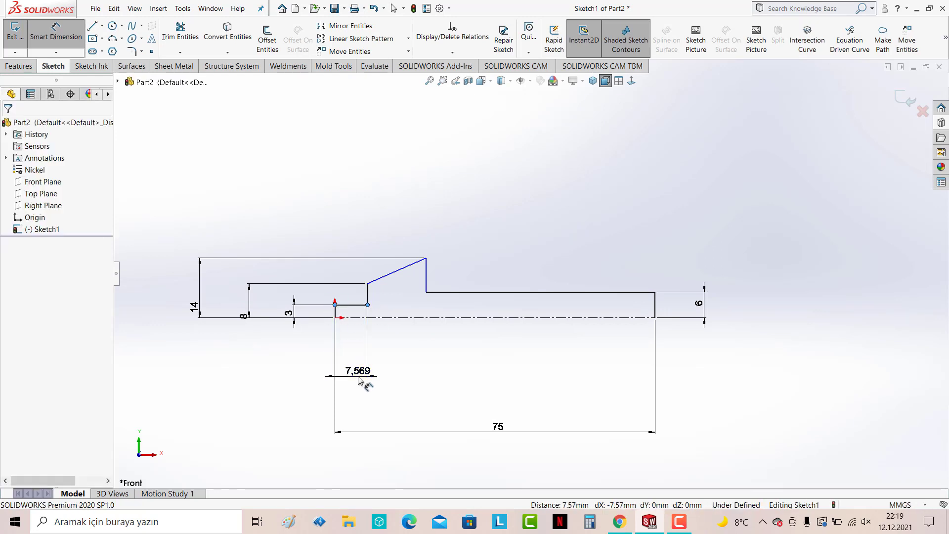
pyautogui.click(359, 379)
pyautogui.write('5')
pyautogui.press('Return')
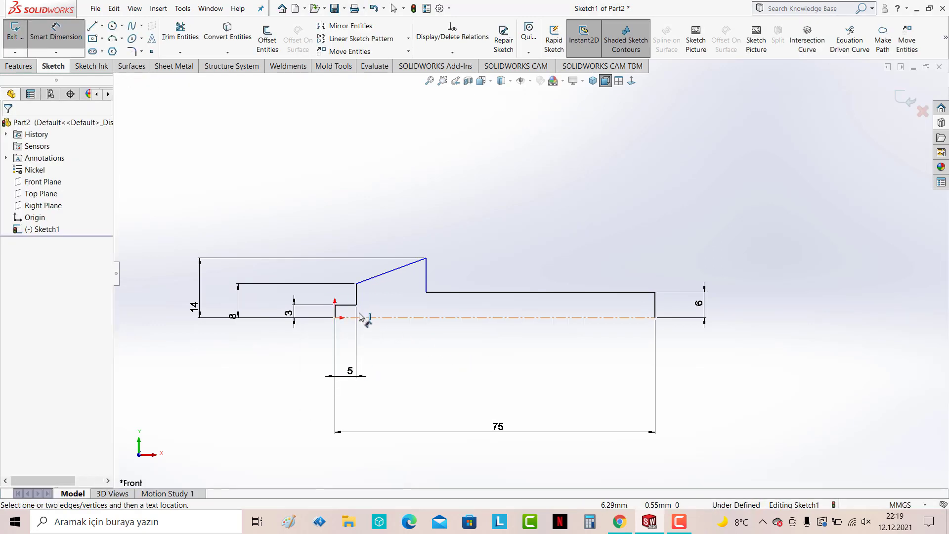
# Set the cone's horizontal length dimension to 16 mm
pyautogui.click(356, 305)
pyautogui.click(427, 293)
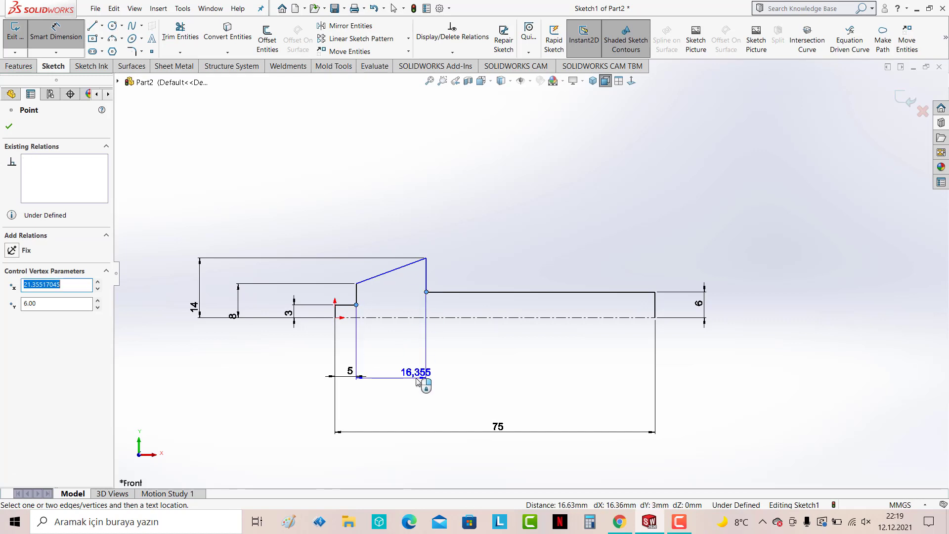
pyautogui.click(418, 381)
pyautogui.write('1')
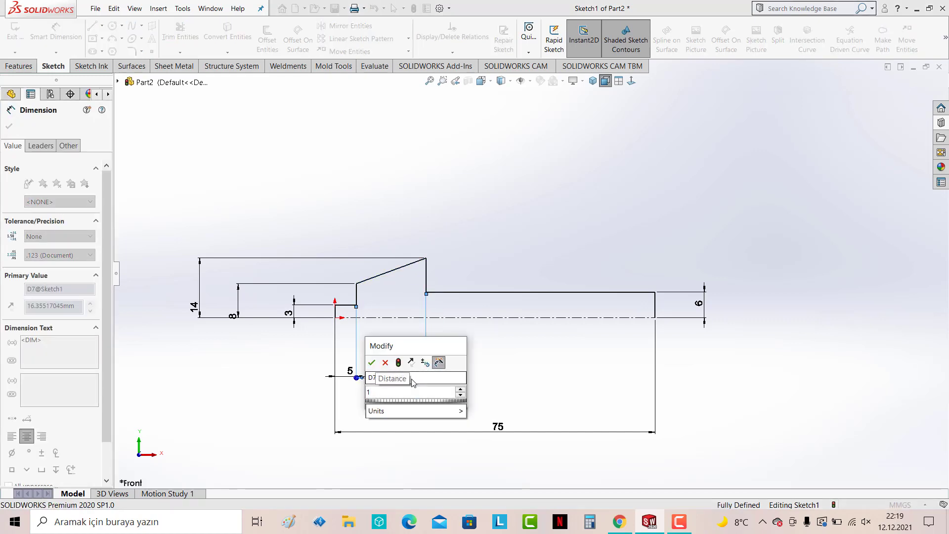
pyautogui.doubleClick(413, 382)
pyautogui.write('5')
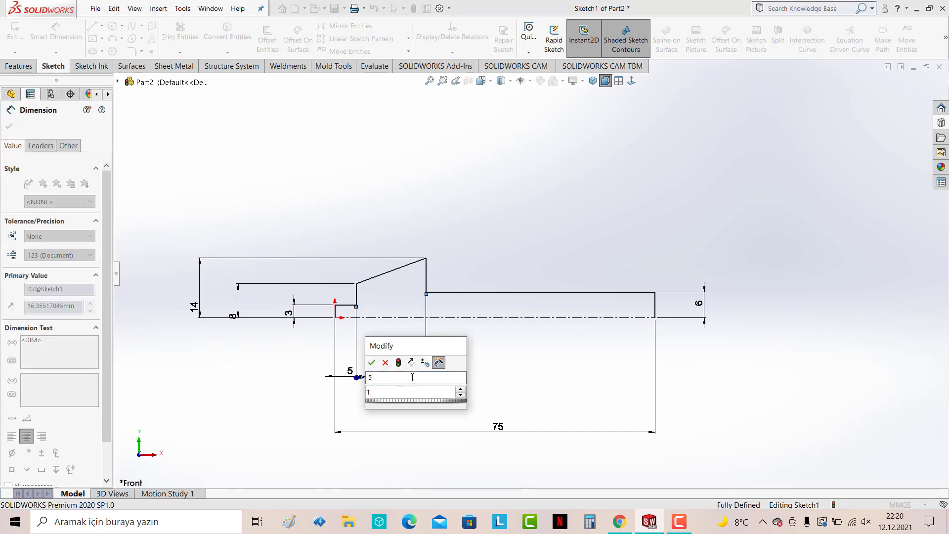
pyautogui.press('BackSpace')
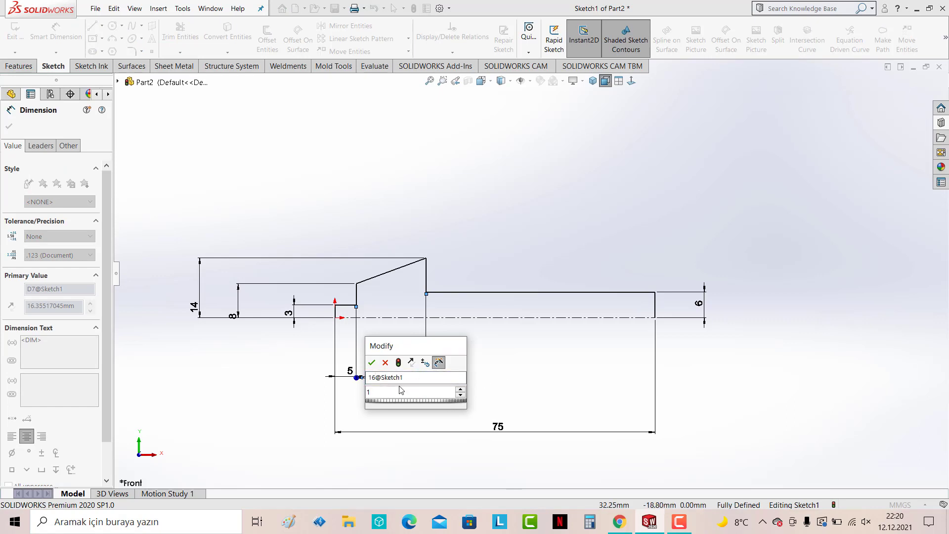
pyautogui.write('6')
pyautogui.press('Return')
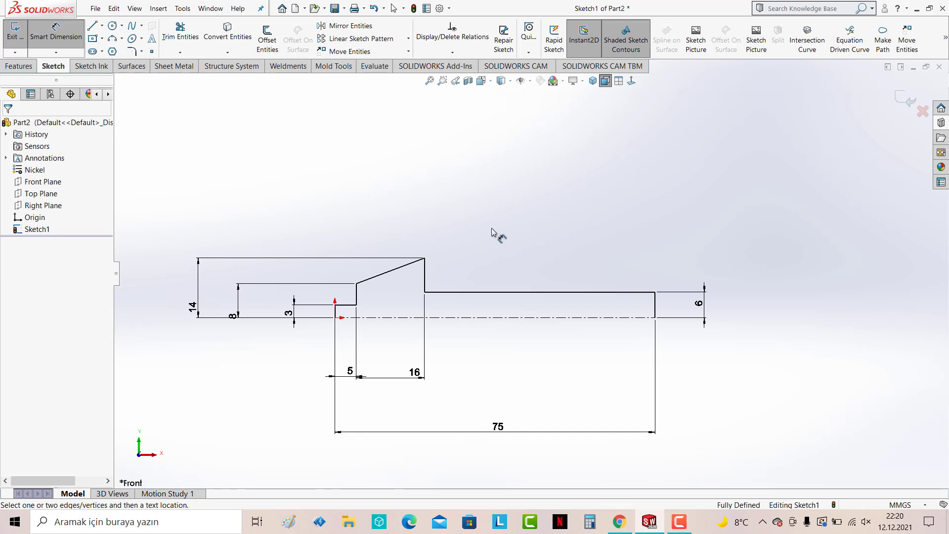
pyautogui.click(20, 67)
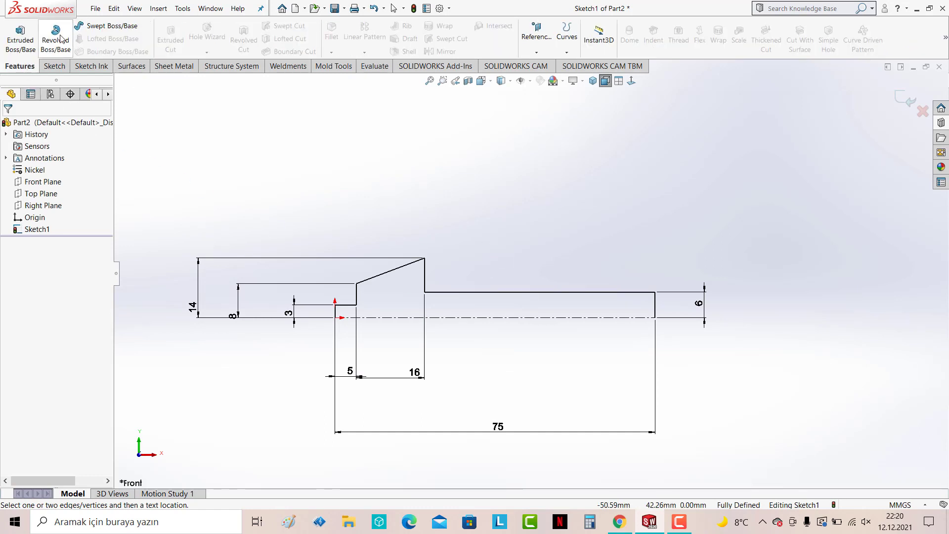
# Revolve the profile a full 360° into a solid, letting the sketch auto-close
pyautogui.click(56, 37)
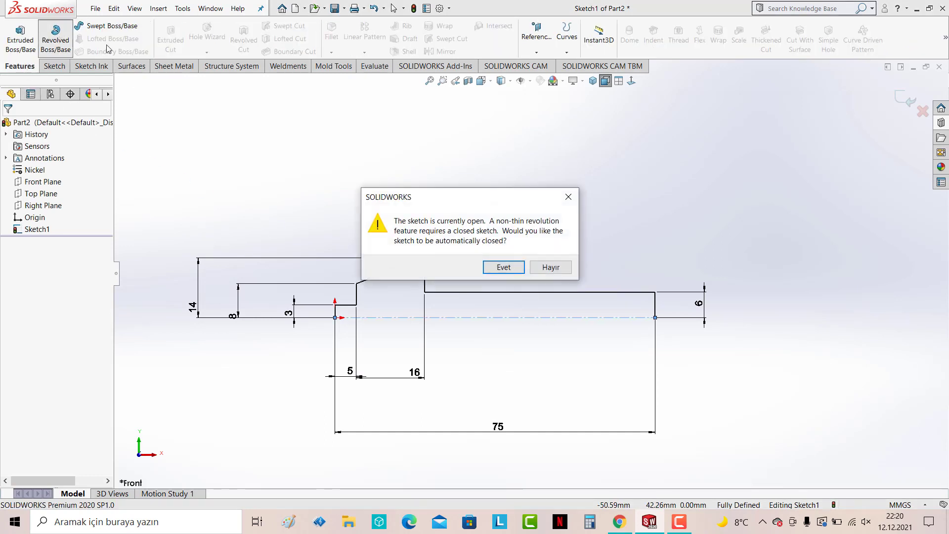
pyautogui.click(503, 267)
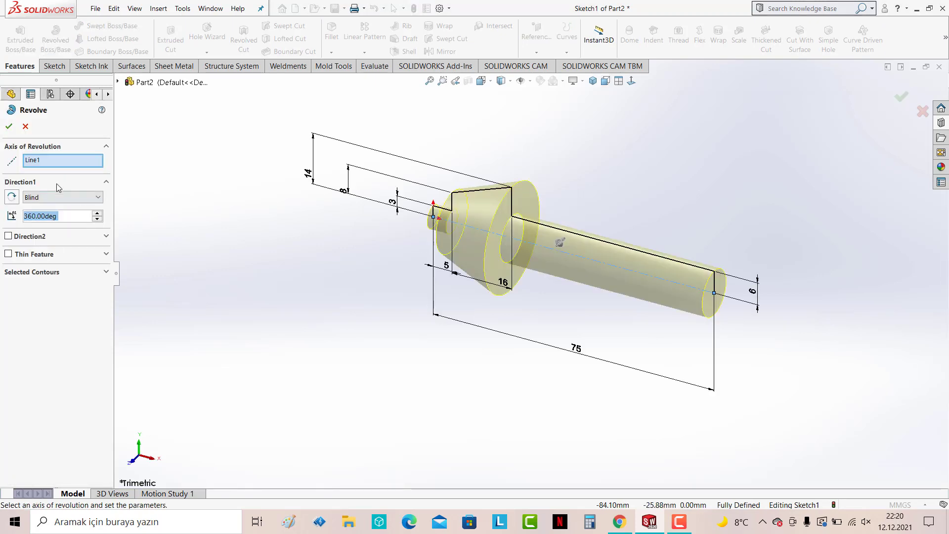
pyautogui.click(9, 127)
pyautogui.moveTo(403, 121)
pyautogui.mouseDown(button='middle')
pyautogui.moveTo(477, 131)
pyautogui.moveTo(492, 200)
pyautogui.moveTo(479, 222)
pyautogui.mouseUp(button='middle')
pyautogui.scroll(-5, 479, 222)
# Fillet both circular edges of the small front cylinder at 1 mm
pyautogui.click(331, 32)
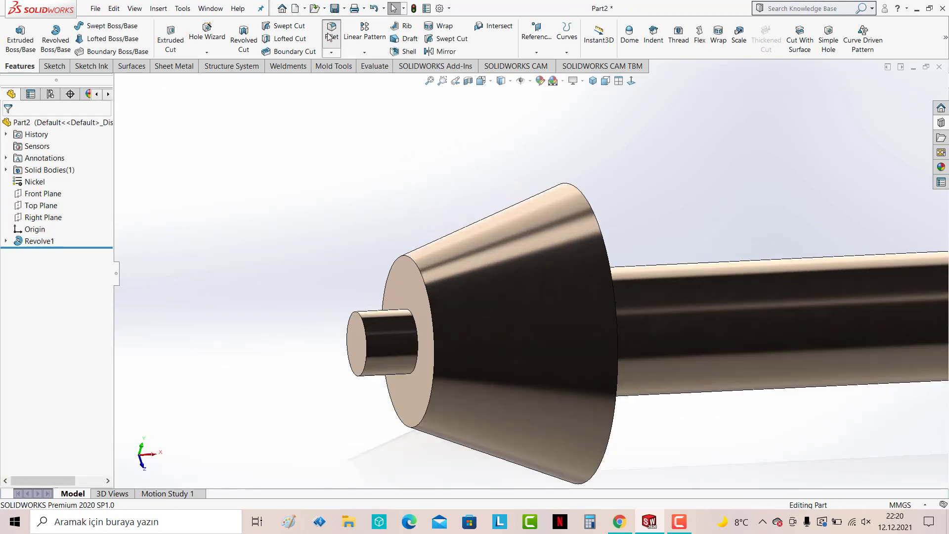
pyautogui.click(366, 335)
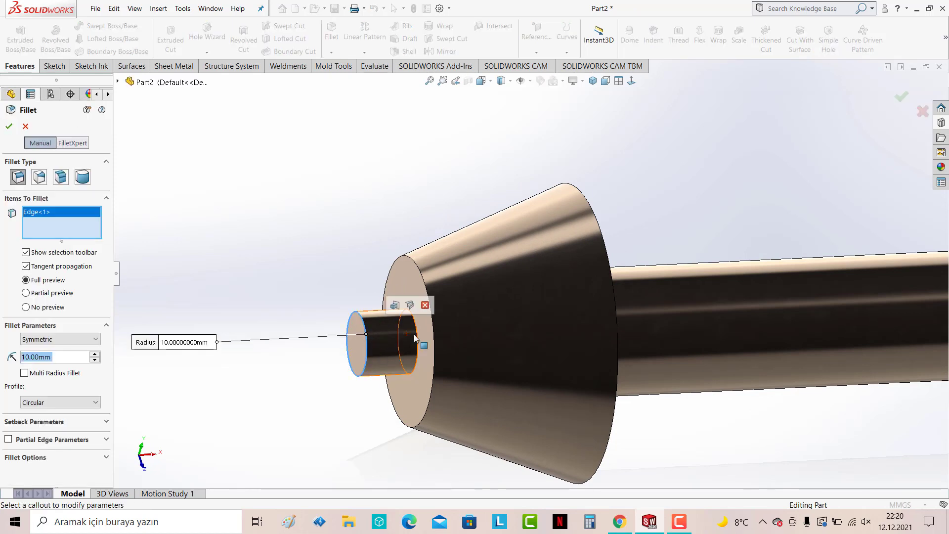
pyautogui.click(418, 330)
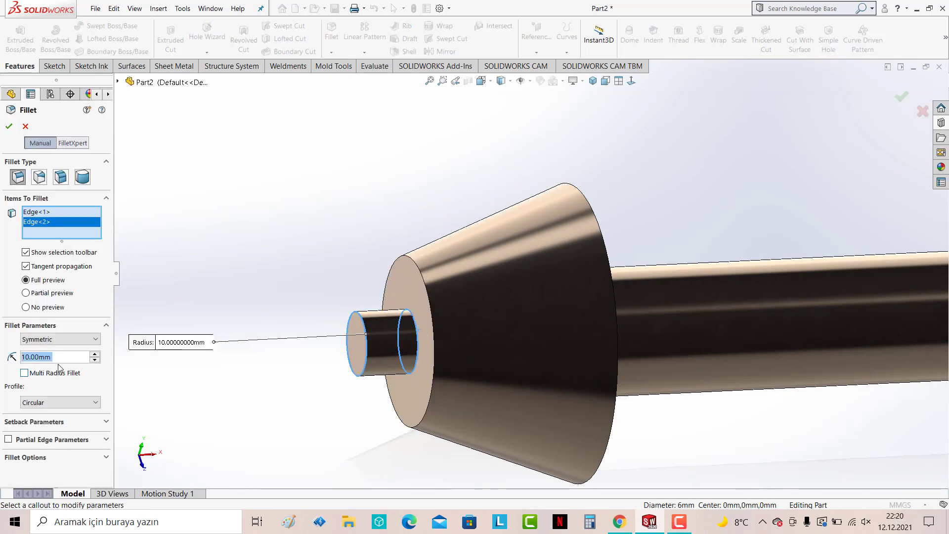
pyautogui.write('1')
pyautogui.press('Return')
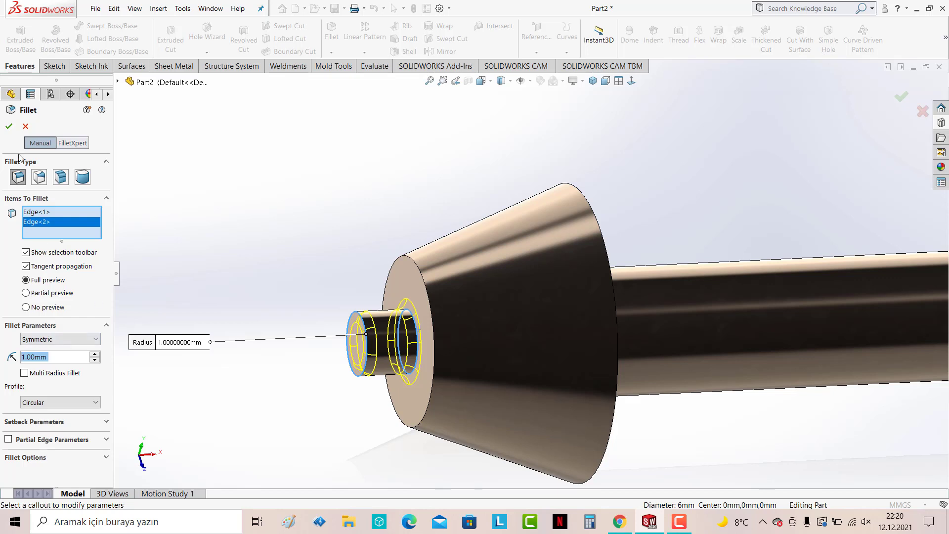
pyautogui.click(10, 130)
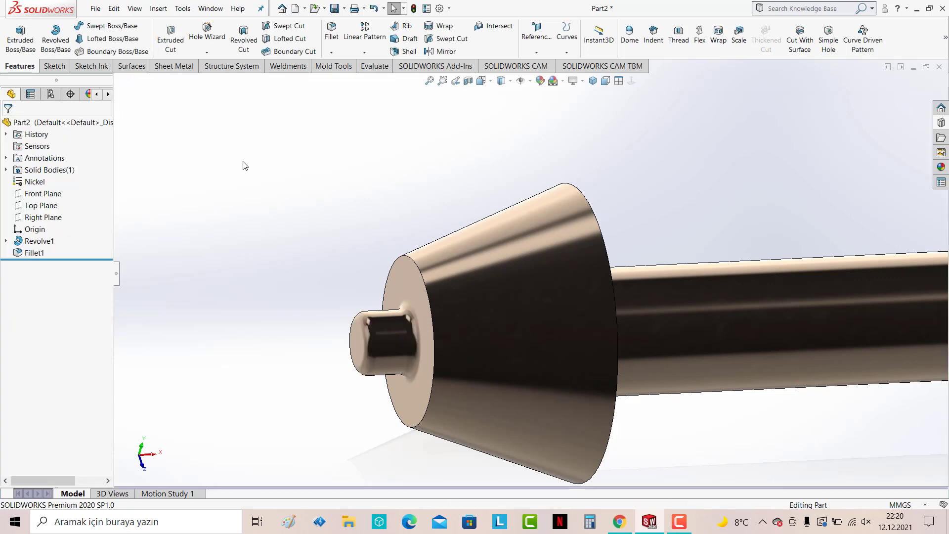
# Bevel the long shaft's far end edge with a 1 mm × 45° chamfer
pyautogui.scroll(-3, 533, 262)
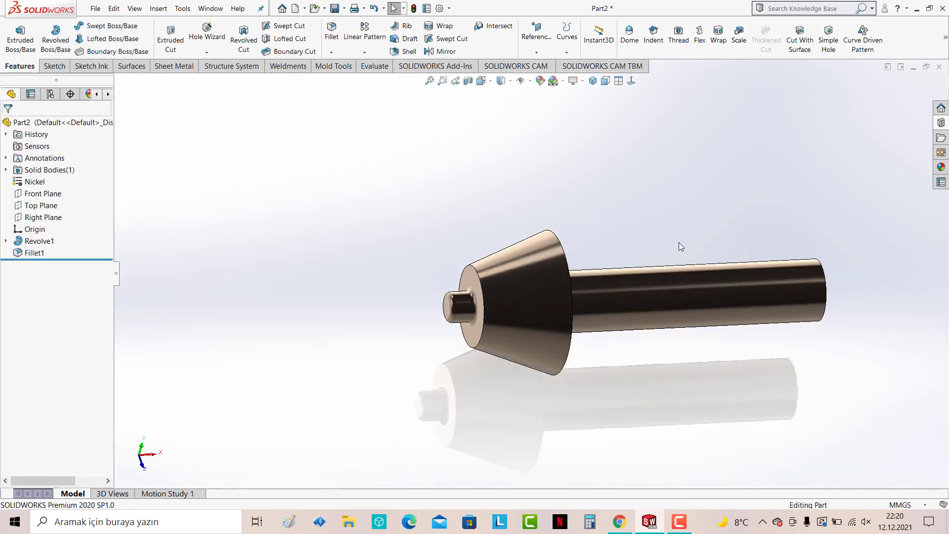
pyautogui.click(332, 52)
pyautogui.click(349, 77)
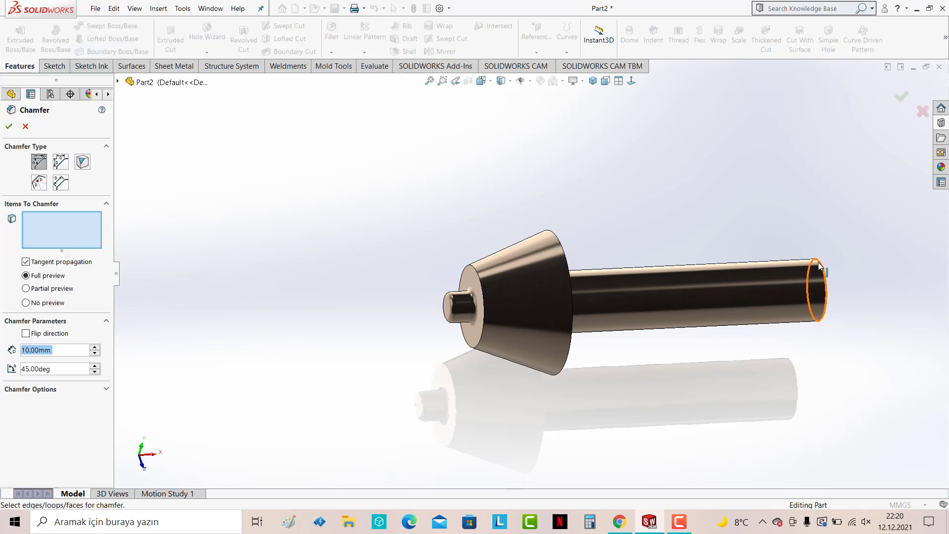
pyautogui.click(814, 262)
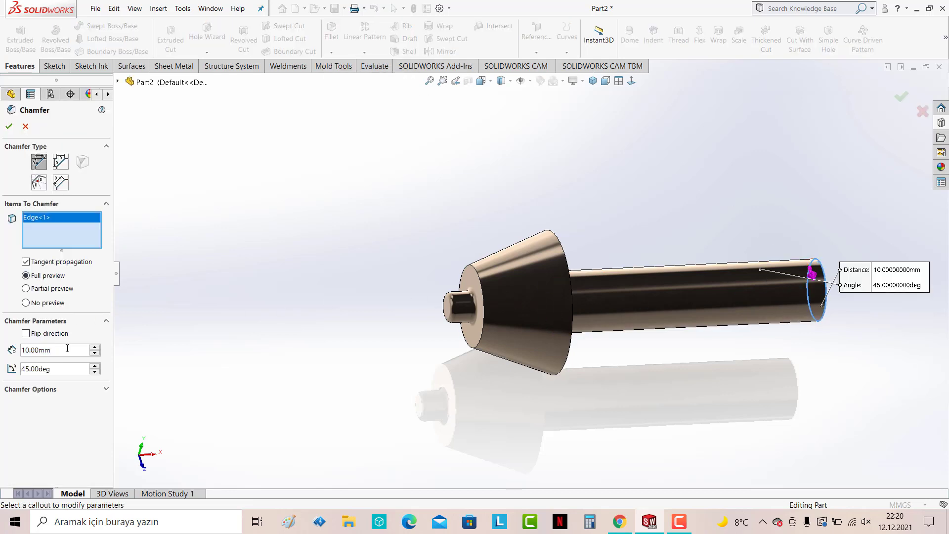
pyautogui.write('1')
pyautogui.press('Return')
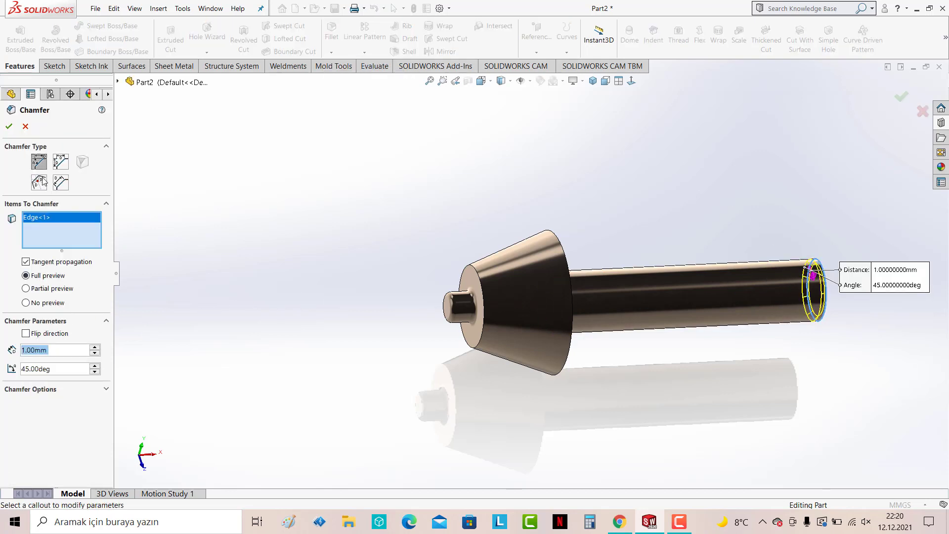
pyautogui.click(8, 126)
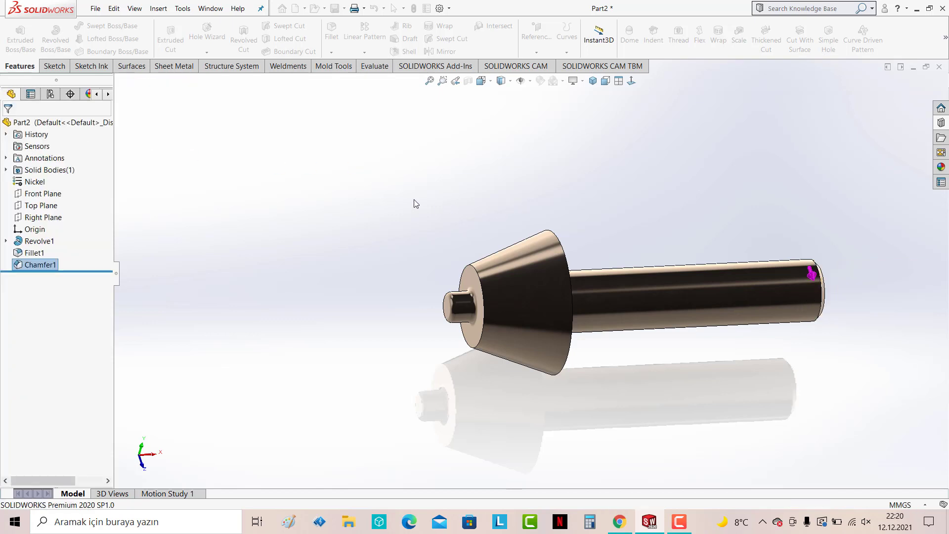
# Reopen Sketch1 under Revolve1 for editing
pyautogui.moveTo(334, 220)
pyautogui.mouseDown(button='middle')
pyautogui.moveTo(316, 183)
pyautogui.moveTo(359, 217)
pyautogui.mouseUp(button='middle')
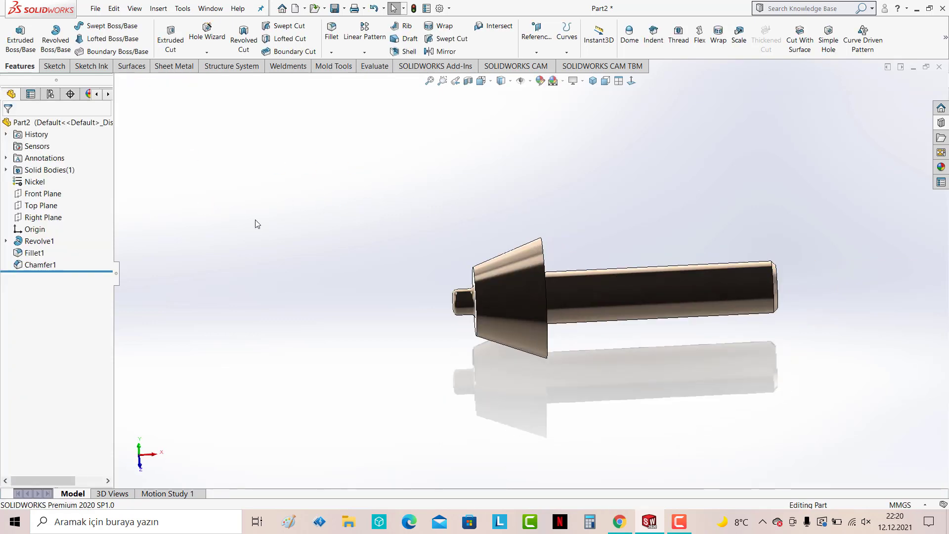
pyautogui.click(44, 196)
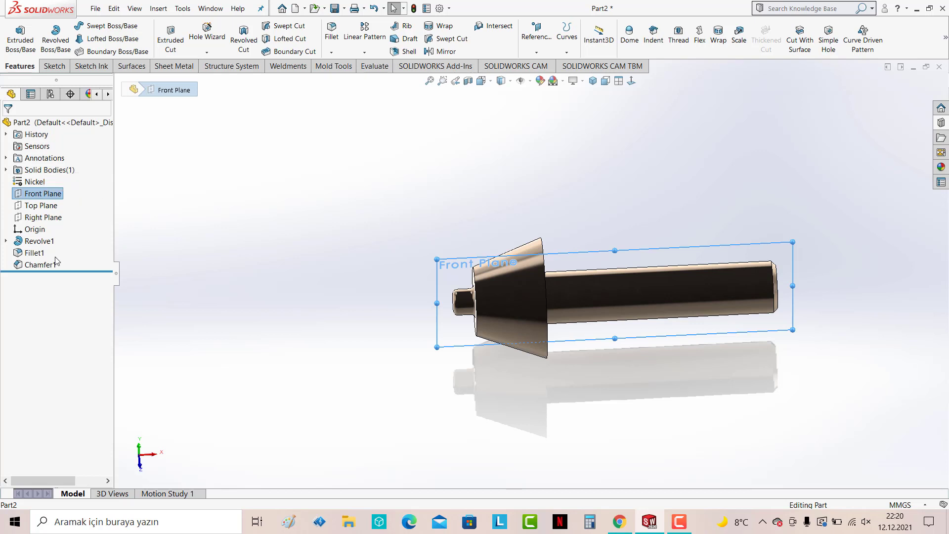
pyautogui.click(6, 241)
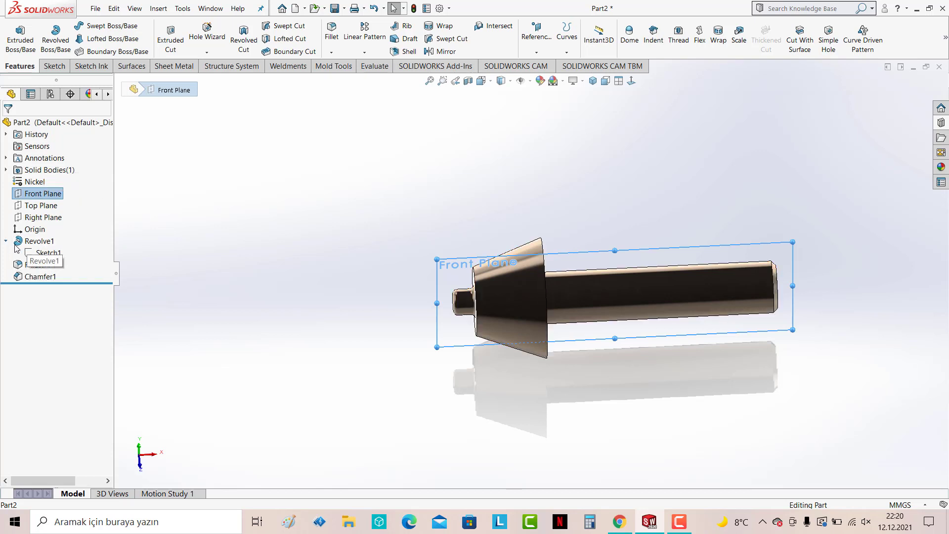
pyautogui.click(48, 253)
pyautogui.click(58, 223)
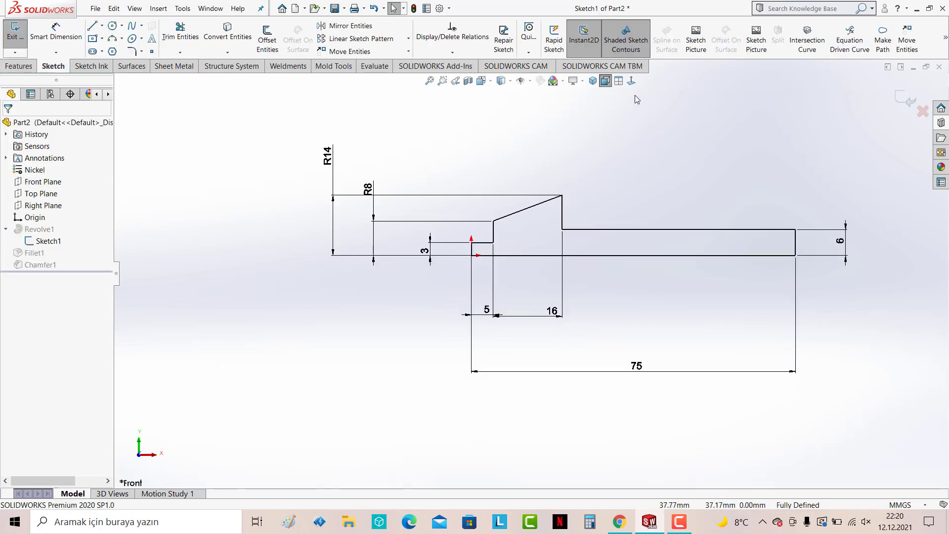
pyautogui.scroll(-3, 633, 180)
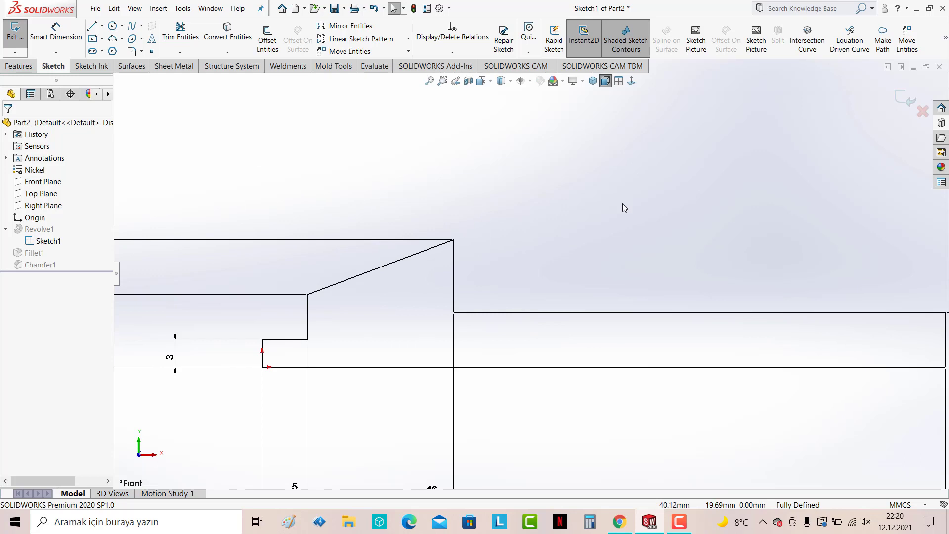
# Draw a three-point arc from the cone's back top corner down to the shaft's top line
pyautogui.click(122, 38)
pyautogui.click(141, 77)
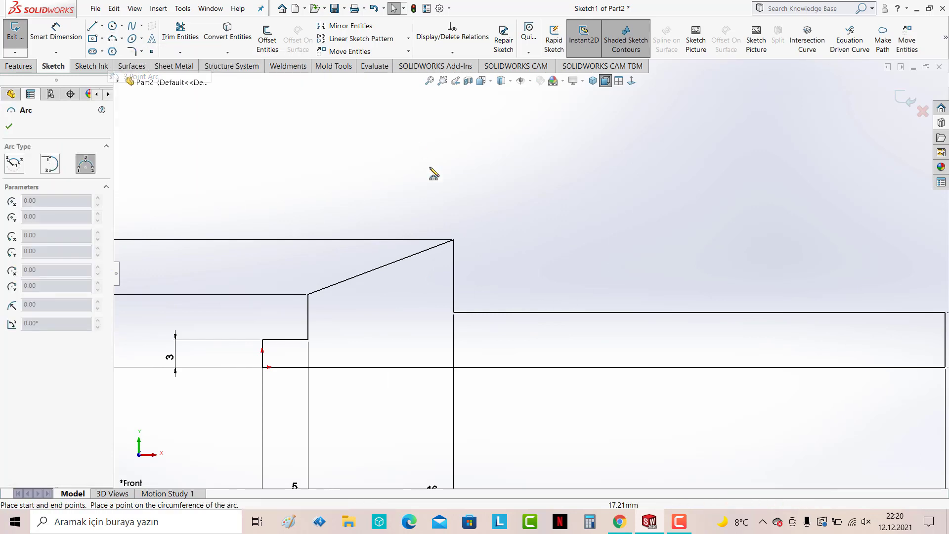
pyautogui.click(454, 240)
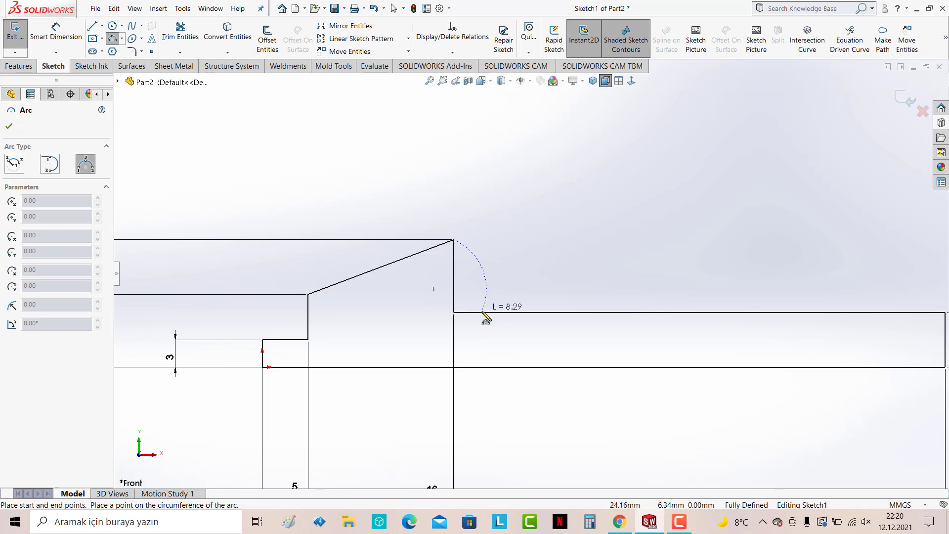
pyautogui.click(482, 313)
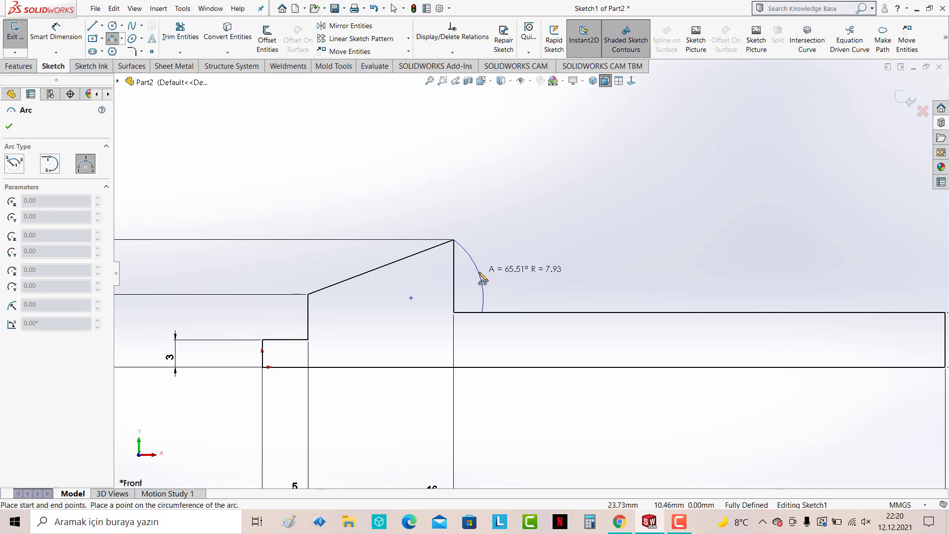
pyautogui.click(479, 281)
pyautogui.press('Escape')
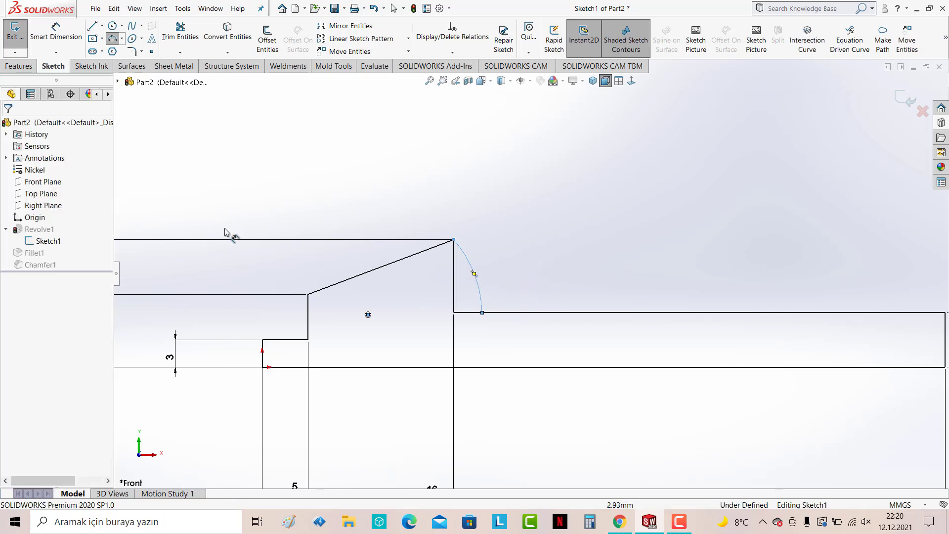
pyautogui.moveTo(461, 297); pyautogui.dragTo(460, 269, button='right')
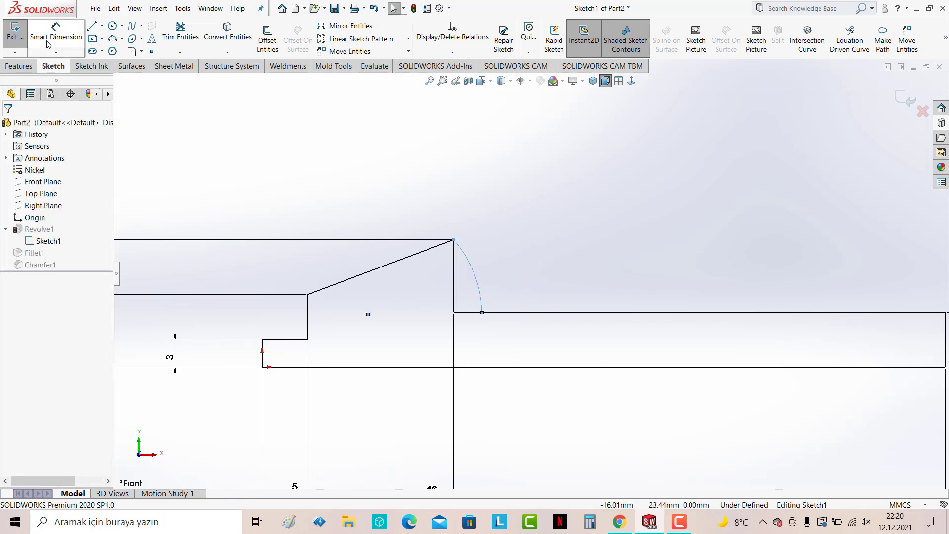
# Dimension the arc's horizontal width to 2 mm
pyautogui.click(483, 313)
pyautogui.click(453, 313)
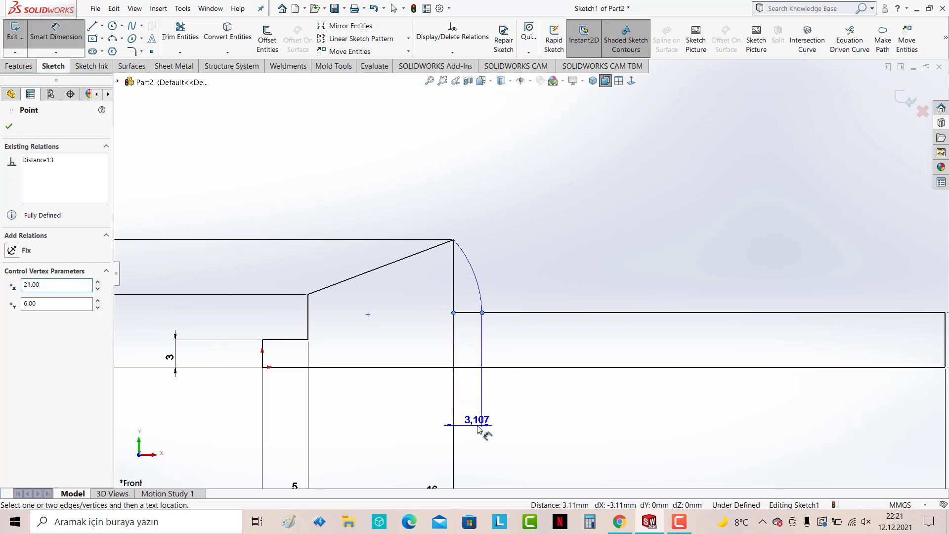
pyautogui.click(484, 424)
pyautogui.write('1')
pyautogui.press('Return')
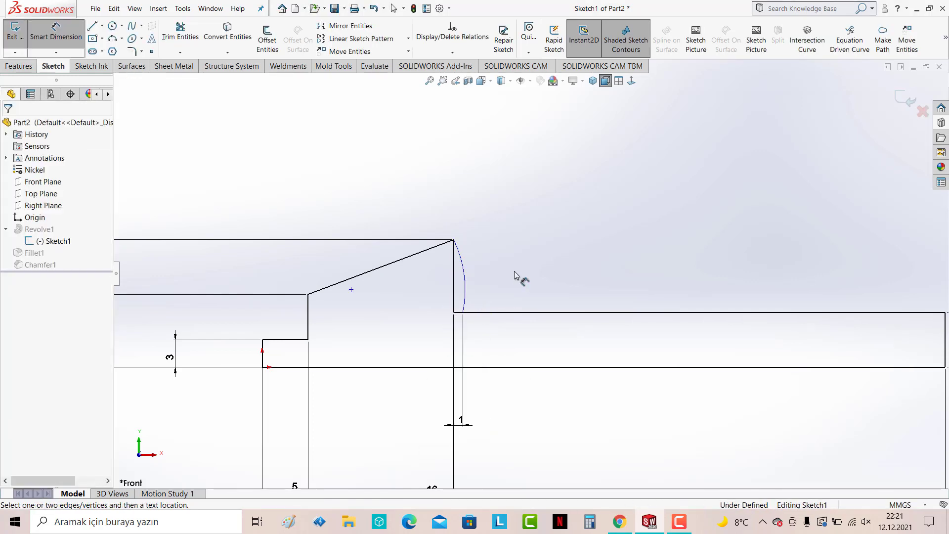
pyautogui.doubleClick(461, 421)
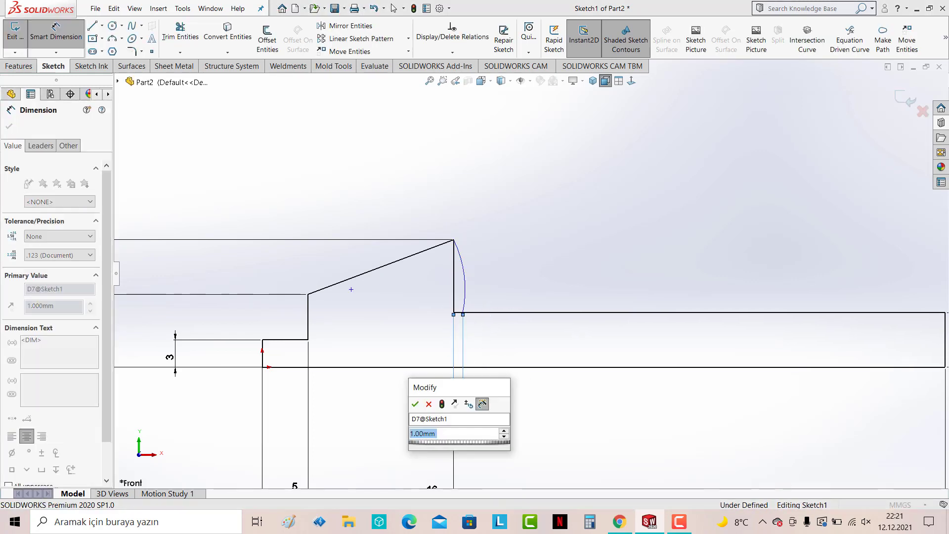
pyautogui.write('2')
pyautogui.press('Return')
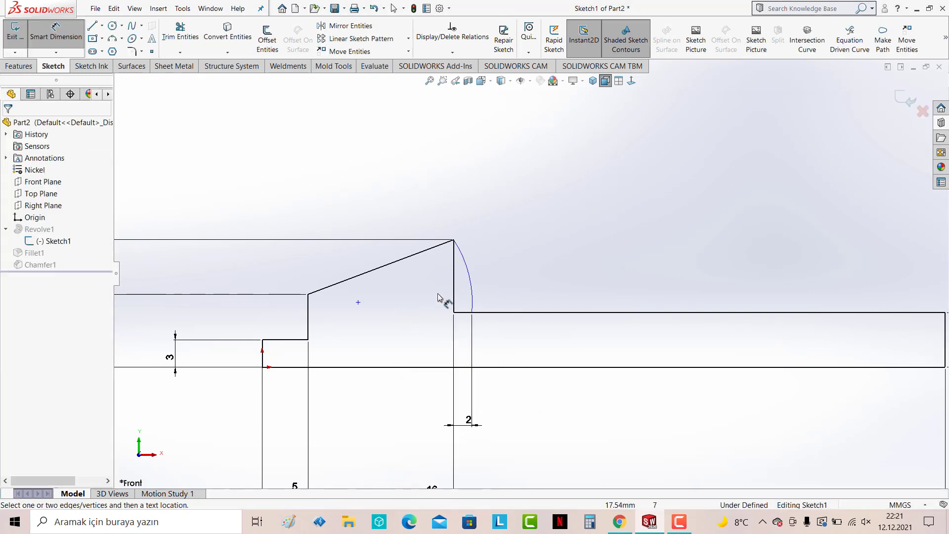
# Dimension the arc radius at 10, then change it to 7 and finally R20
pyautogui.click(471, 278)
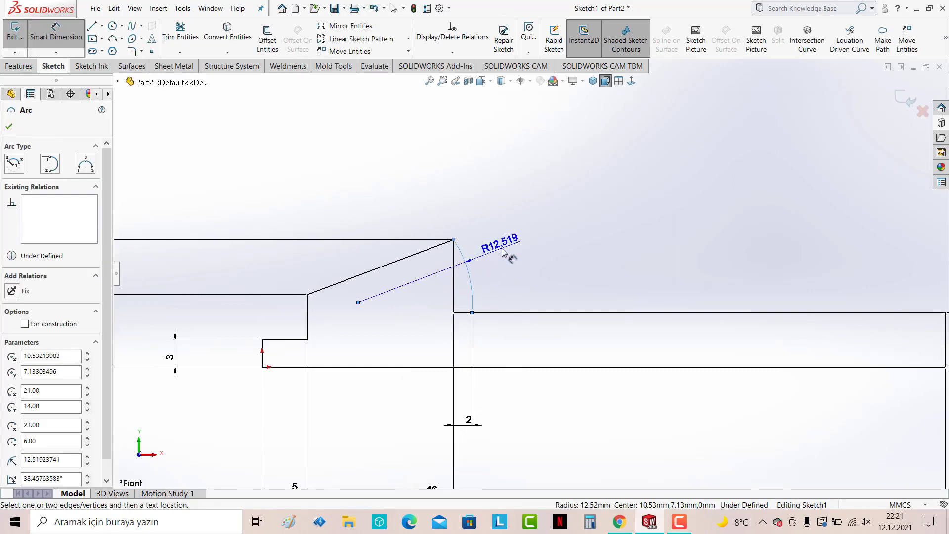
pyautogui.click(505, 252)
pyautogui.write('10')
pyautogui.press('Return')
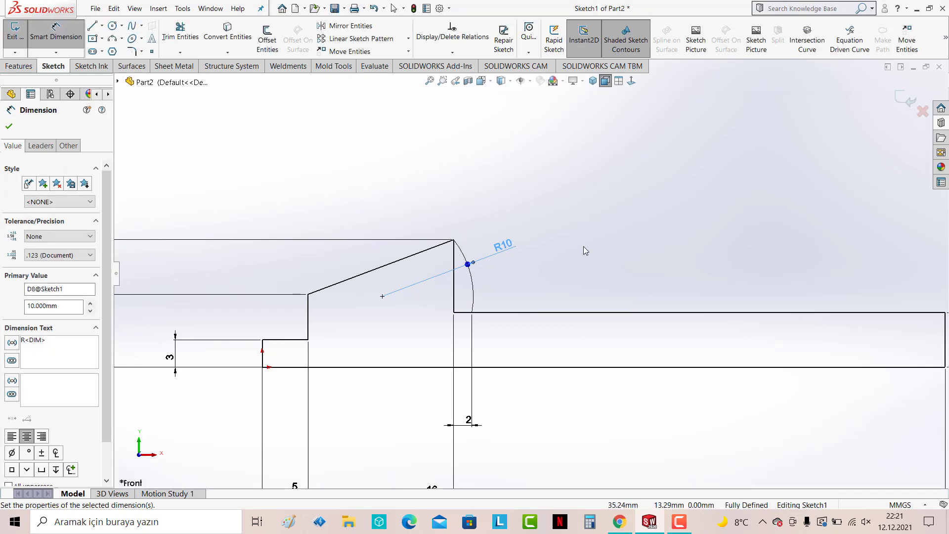
pyautogui.scroll(-2, 520, 271)
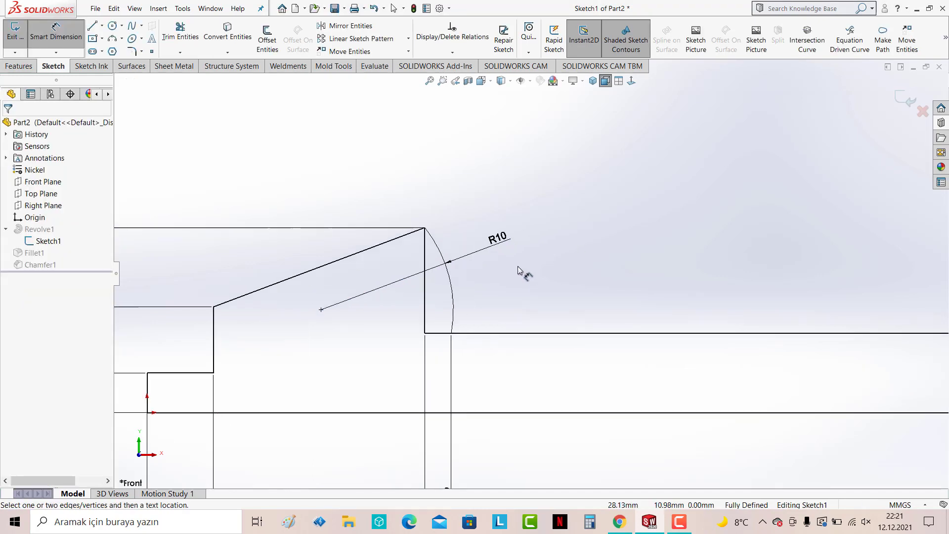
pyautogui.doubleClick(503, 239)
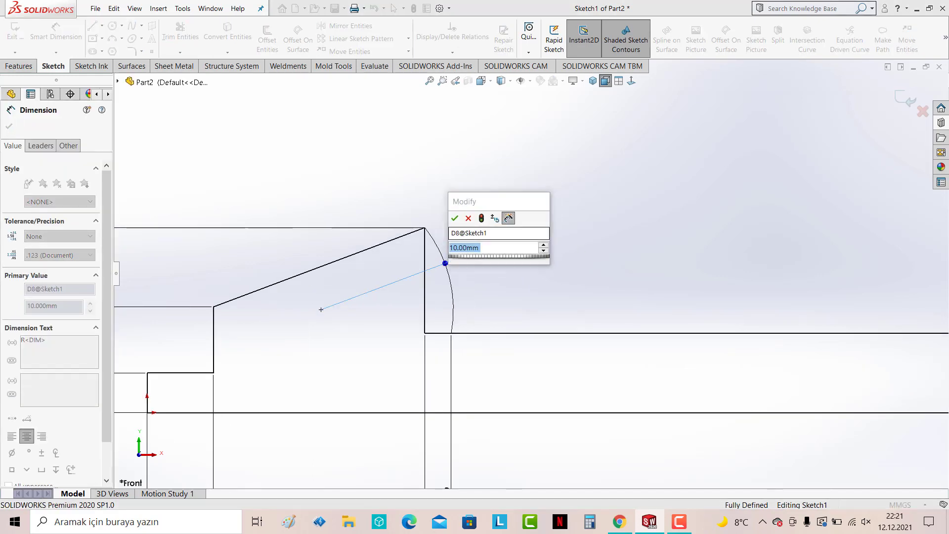
pyautogui.write('7')
pyautogui.press('Return')
pyautogui.press('Escape')
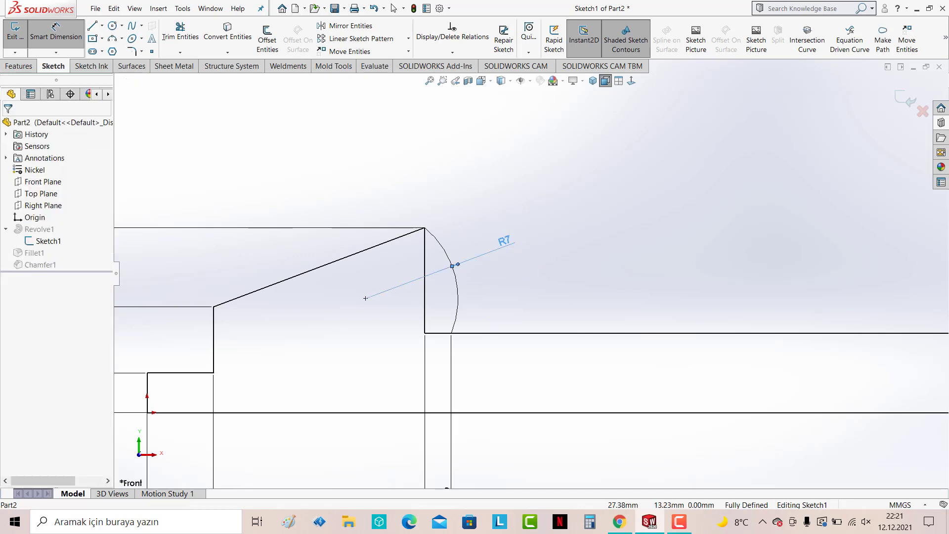
pyautogui.doubleClick(504, 241)
pyautogui.write('20')
pyautogui.press('Return')
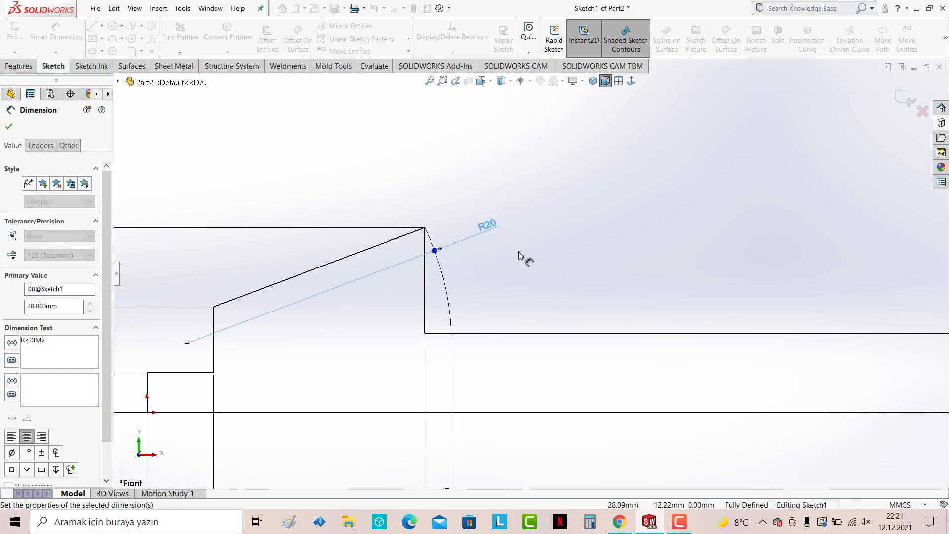
pyautogui.press('Escape')
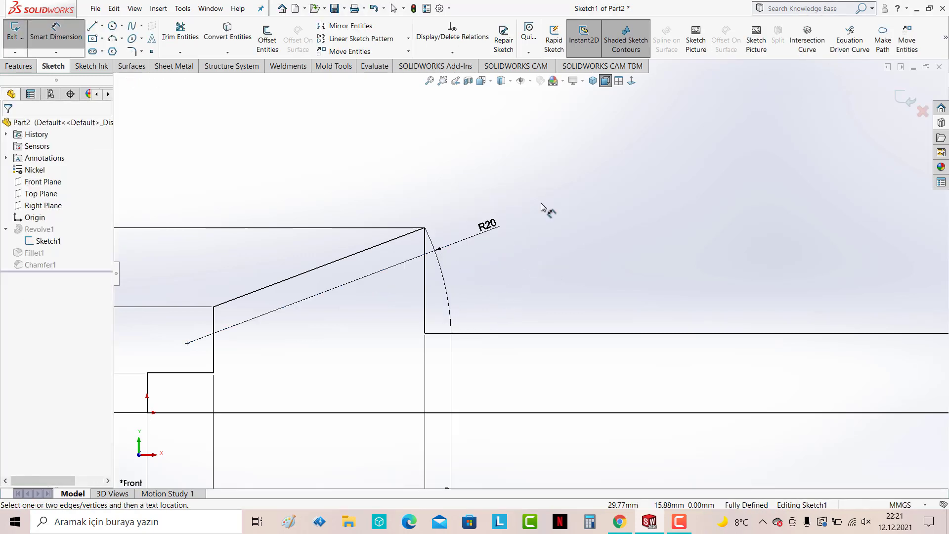
pyautogui.rightClick(541, 203)
# Power-trim the extra lines below the arc and exit the sketch to rebuild the revolve
pyautogui.moveTo(541, 204); pyautogui.dragTo(460, 280, button='right')
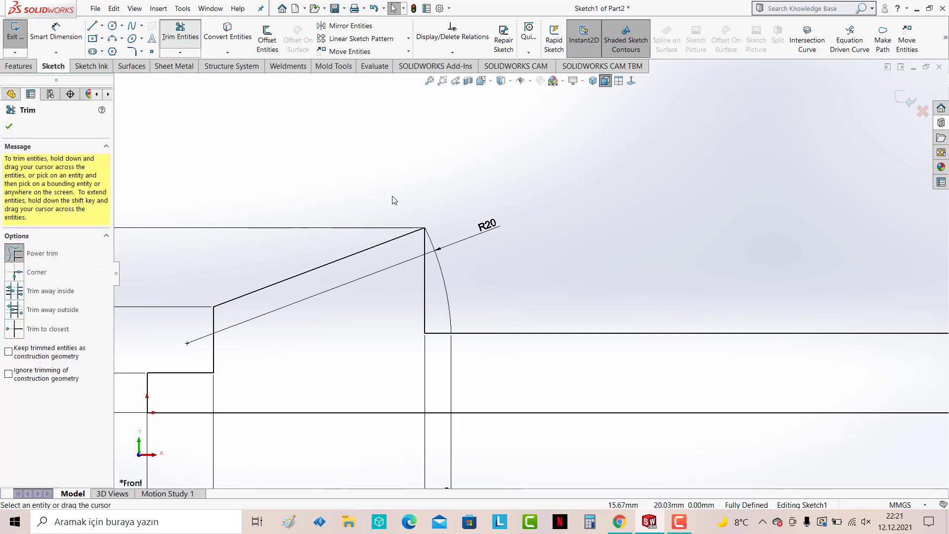
pyautogui.moveTo(424, 303); pyautogui.dragTo(530, 282)
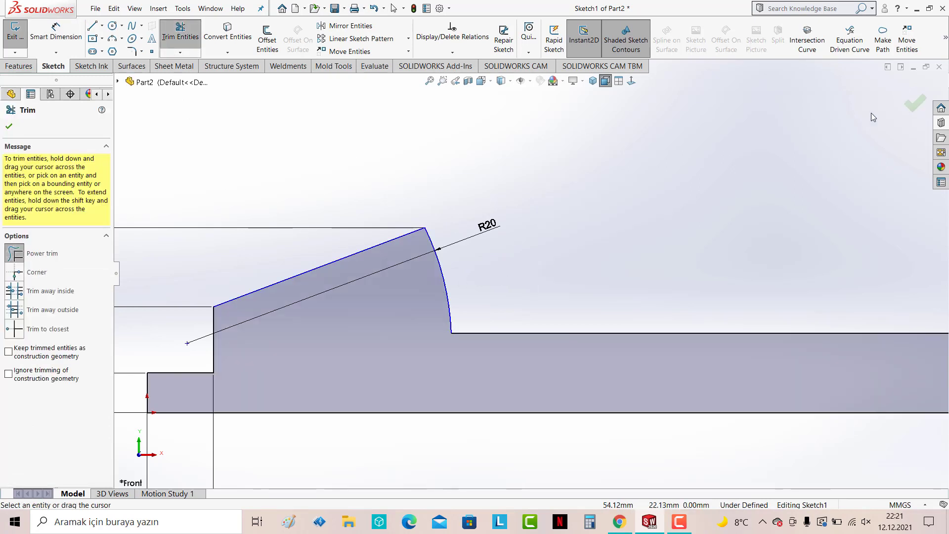
pyautogui.click(914, 104)
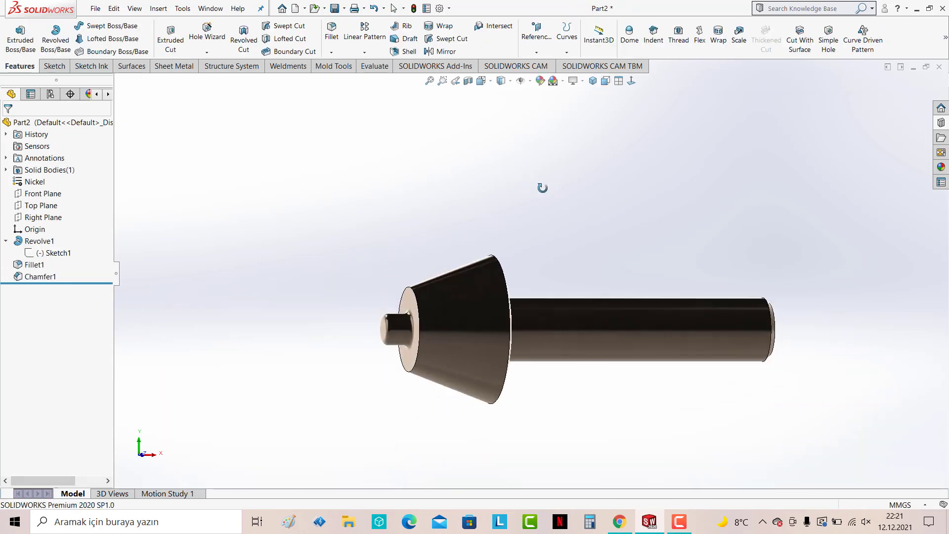
pyautogui.click(441, 297)
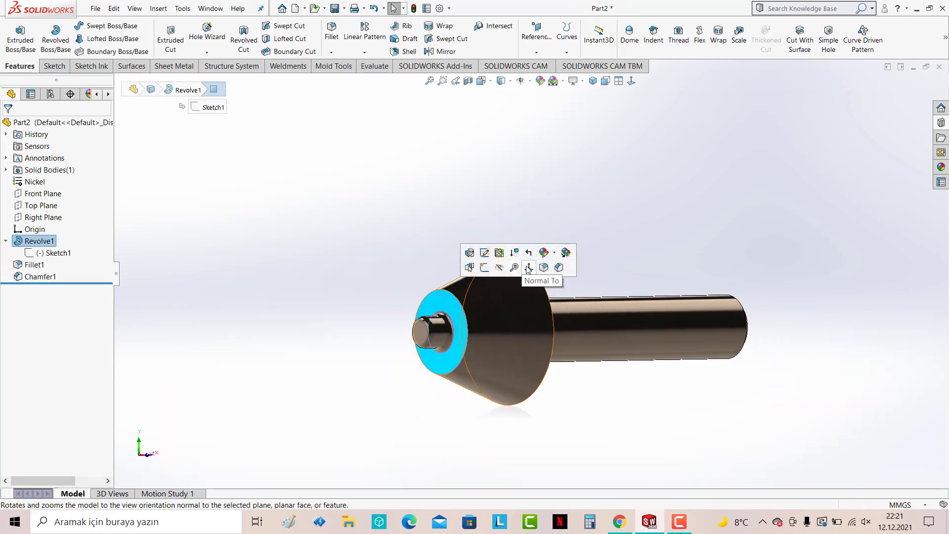
# Sketch an origin-centred circle on the cone's flat end face, viewed normal to it
pyautogui.click(524, 268)
pyautogui.click(53, 66)
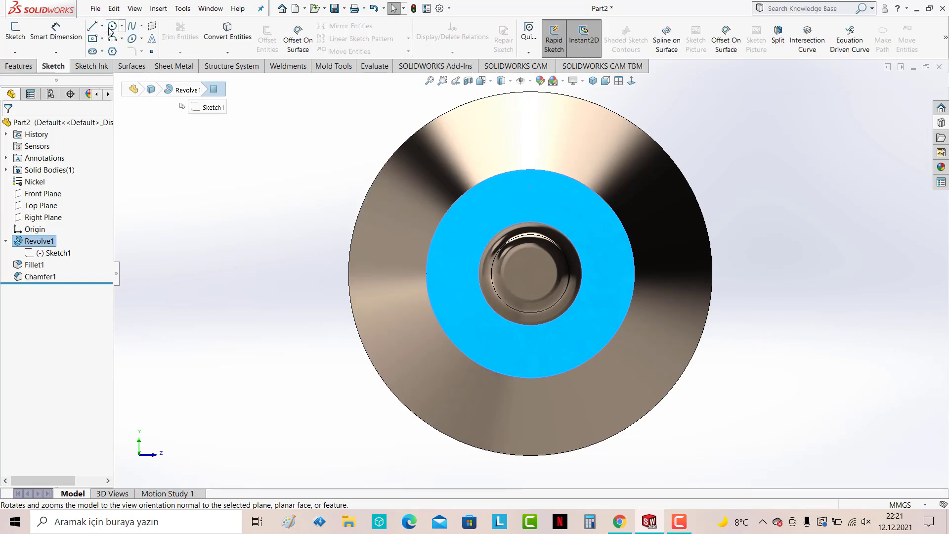
pyautogui.click(114, 27)
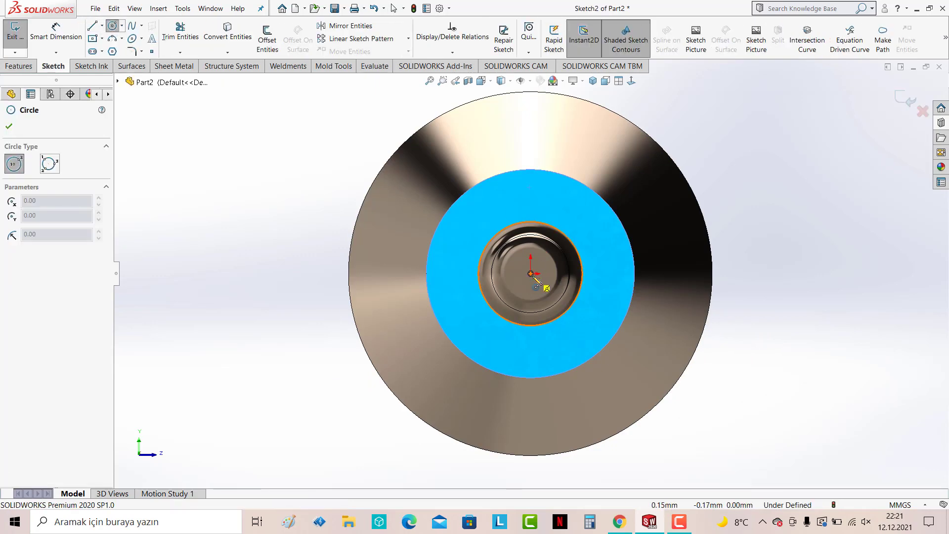
pyautogui.click(531, 273)
pyautogui.click(569, 178)
pyautogui.scroll(-2, 571, 171)
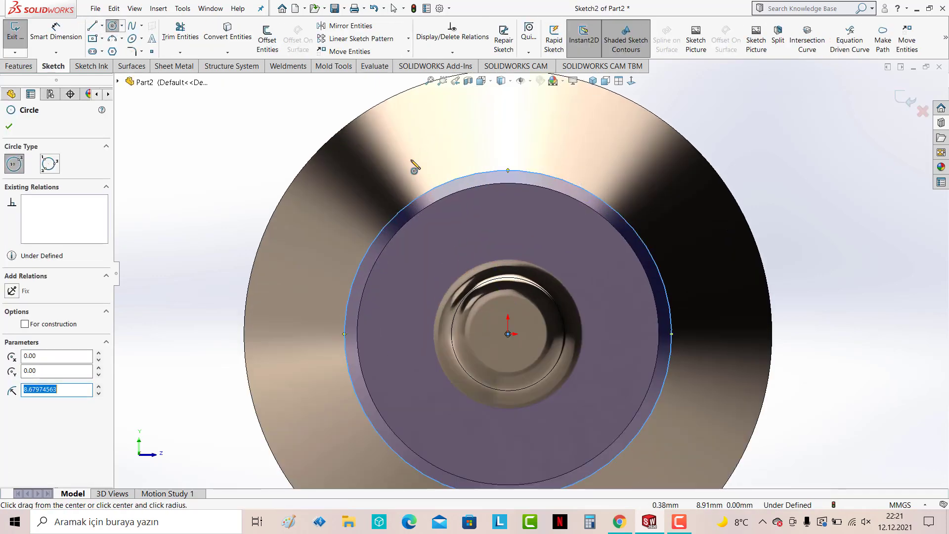
# Draw a vertical centreline from the origin and an angled line beside it
pyautogui.click(102, 26)
pyautogui.click(112, 51)
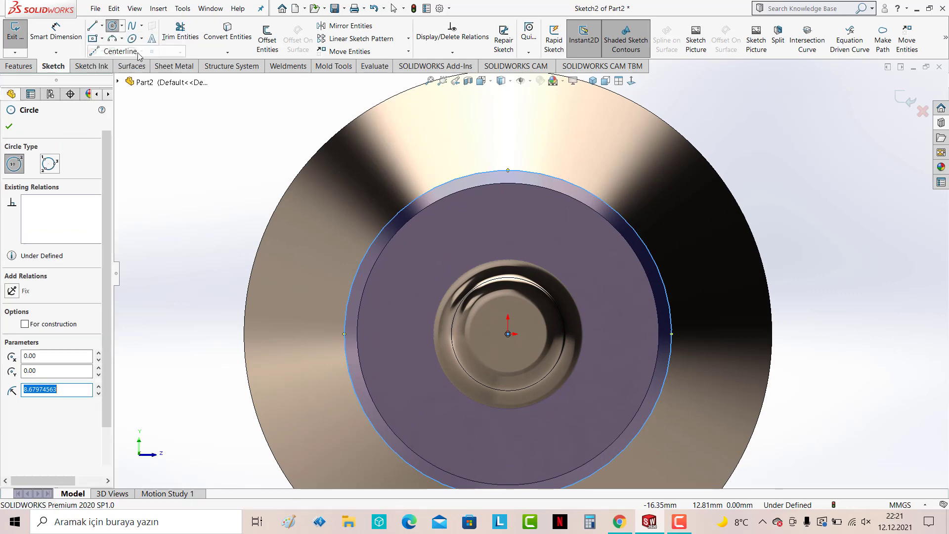
pyautogui.click(508, 334)
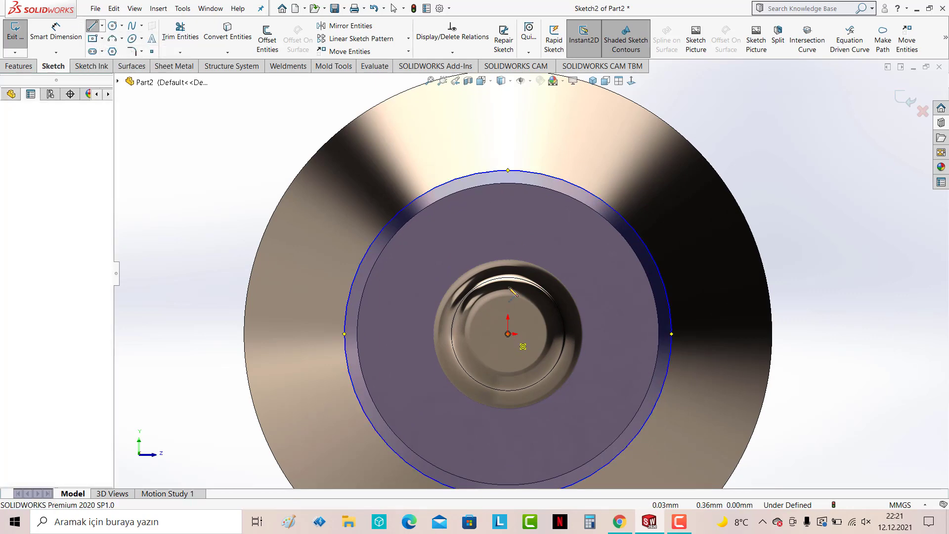
pyautogui.click(508, 171)
pyautogui.press('Escape')
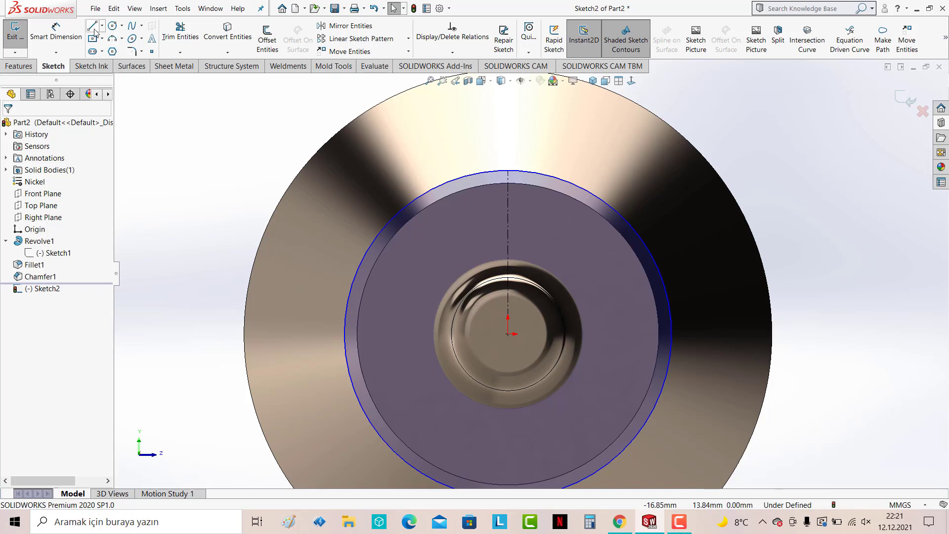
pyautogui.press('l')
pyautogui.moveTo(507, 334); pyautogui.dragTo(534, 151)
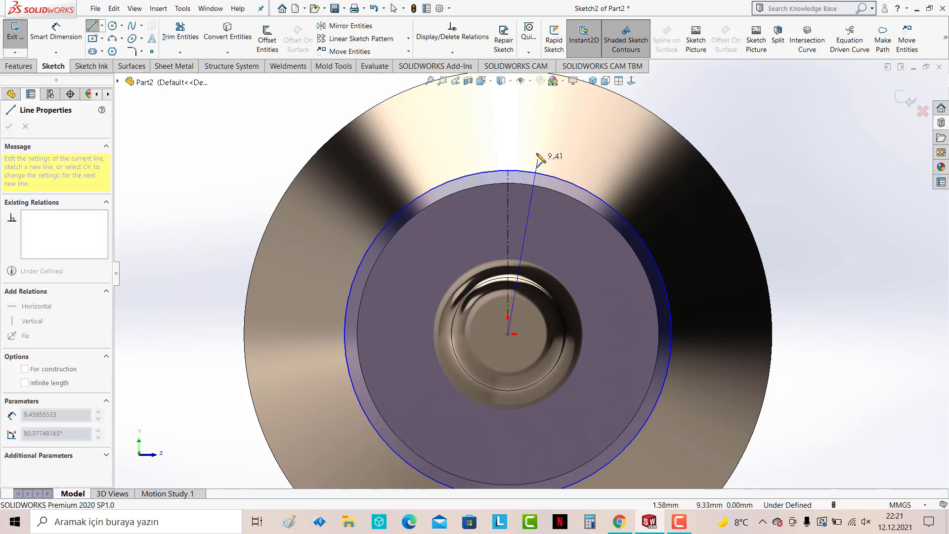
# Dimension the angle between the centreline and the line to 10°
pyautogui.click(56, 30)
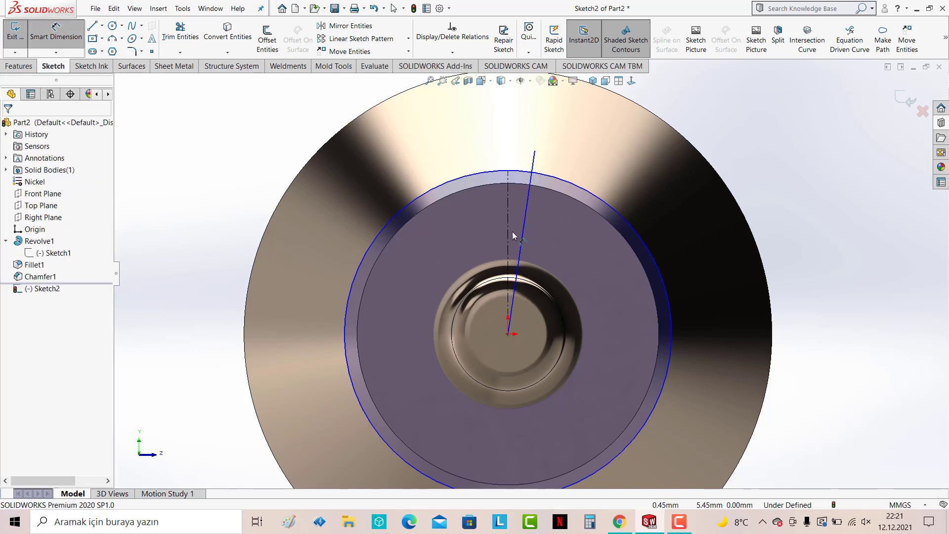
pyautogui.click(521, 237)
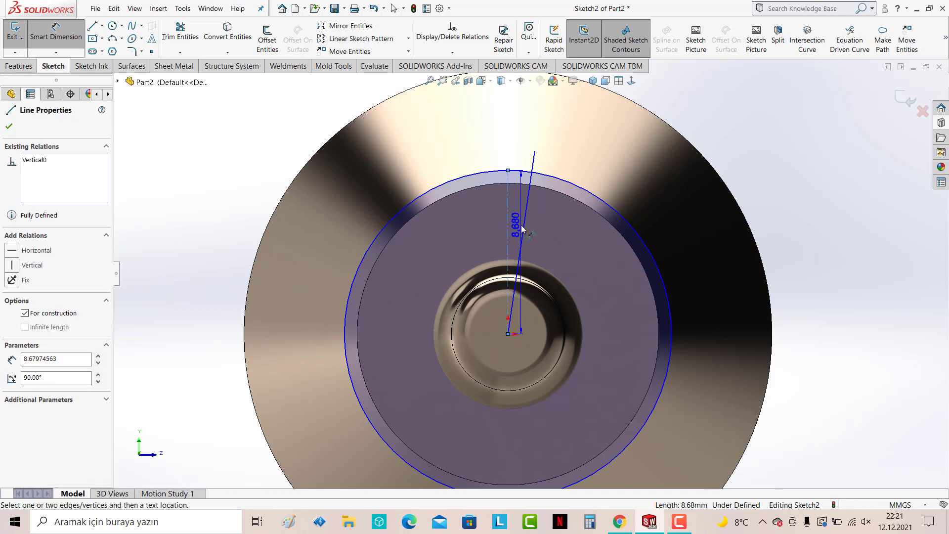
pyautogui.click(508, 228)
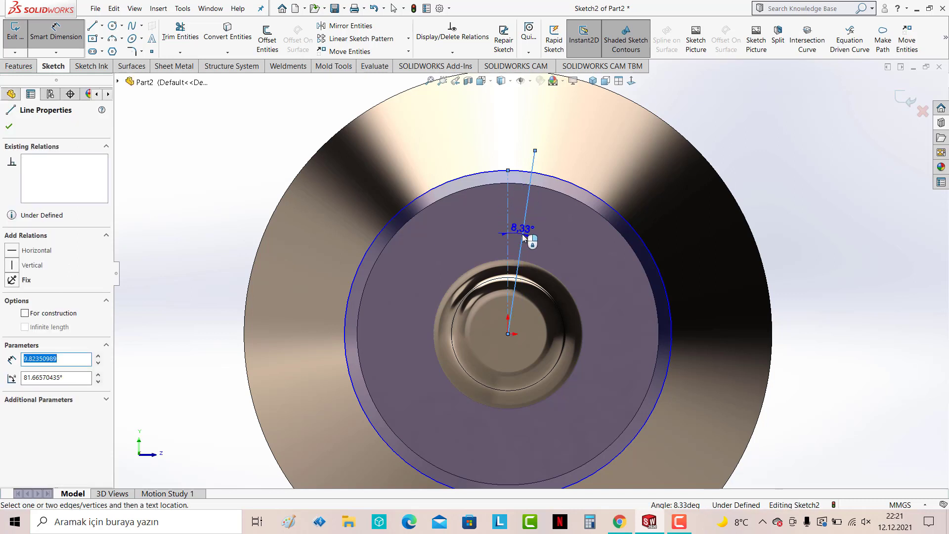
pyautogui.click(517, 242)
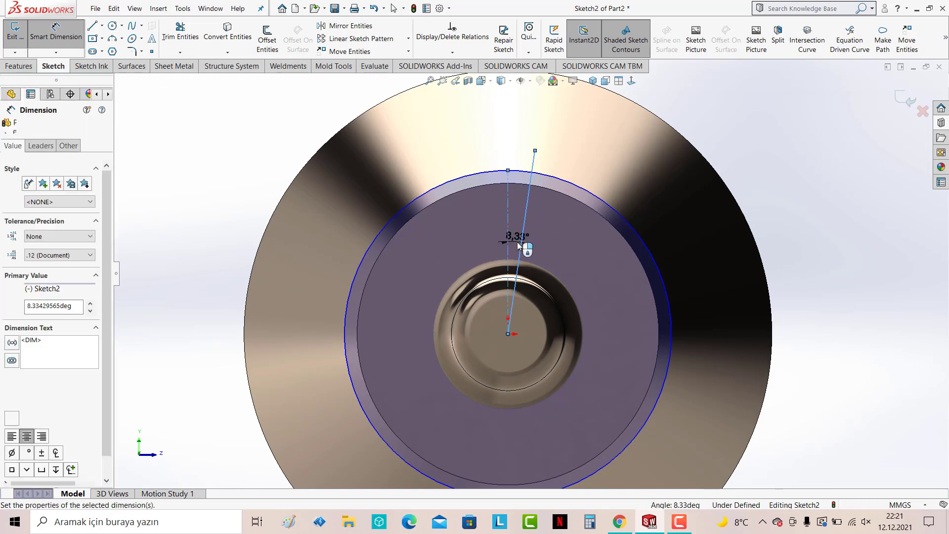
pyautogui.write('10')
pyautogui.press('Return')
pyautogui.doubleClick(517, 237)
pyautogui.write('10')
pyautogui.press('Return')
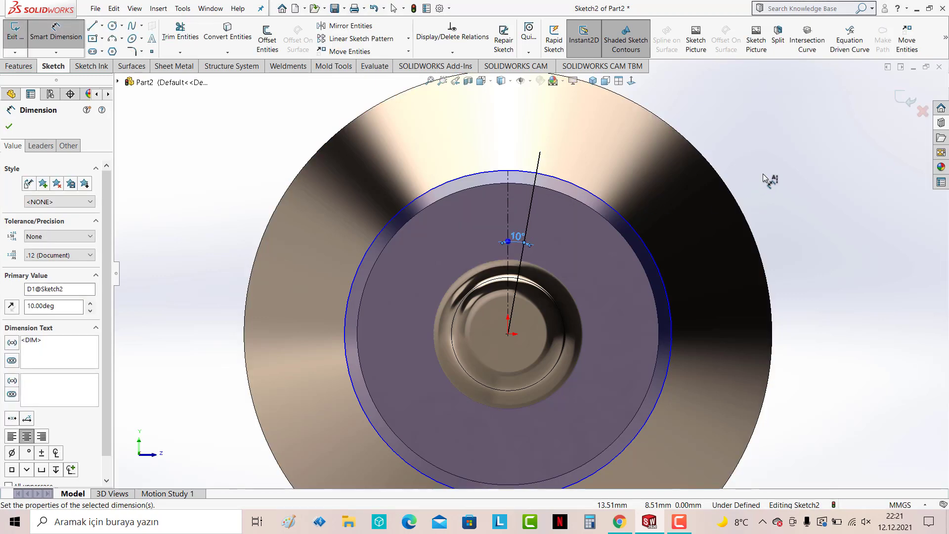
pyautogui.scroll(-2, 582, 194)
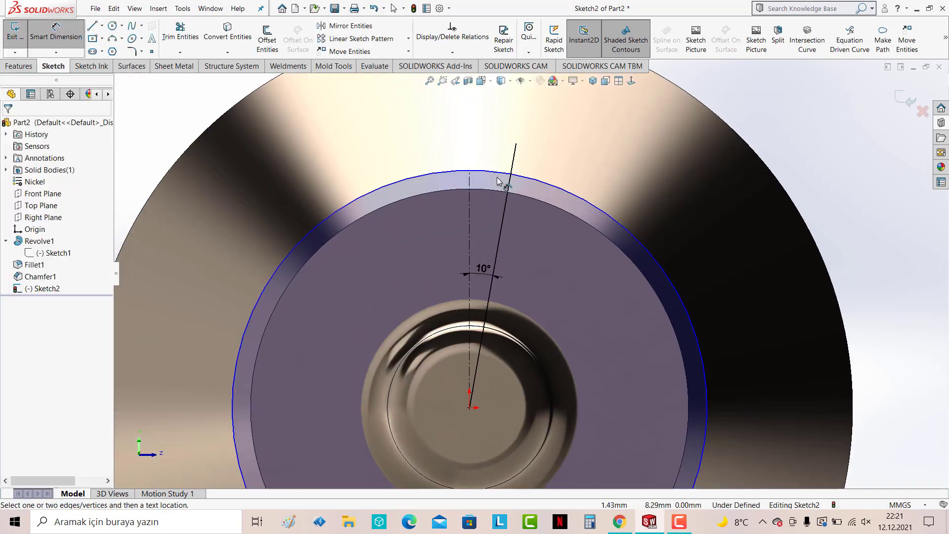
# Mirror the angled slot line about the vertical centerline and join both lines with a horizontal base line
pyautogui.click(349, 26)
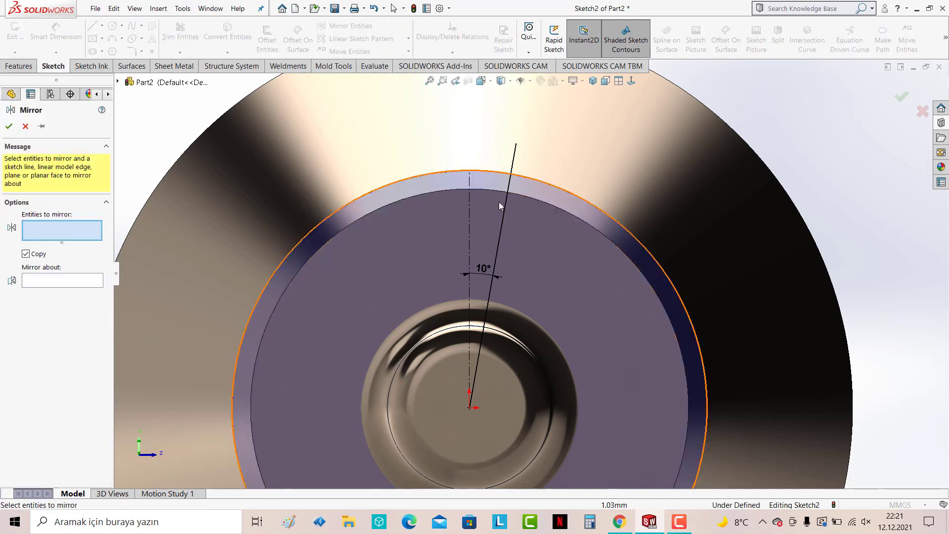
pyautogui.click(504, 218)
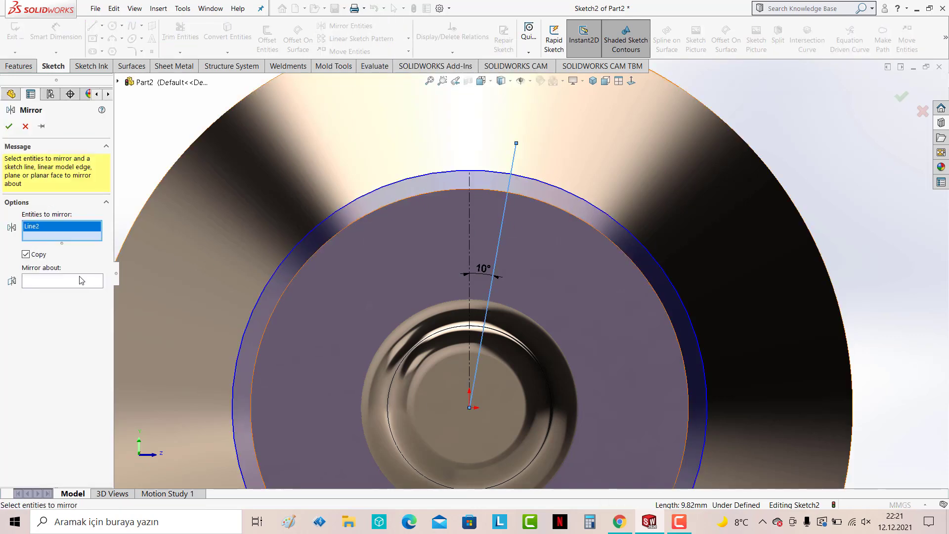
pyautogui.click(473, 213)
pyautogui.click(8, 128)
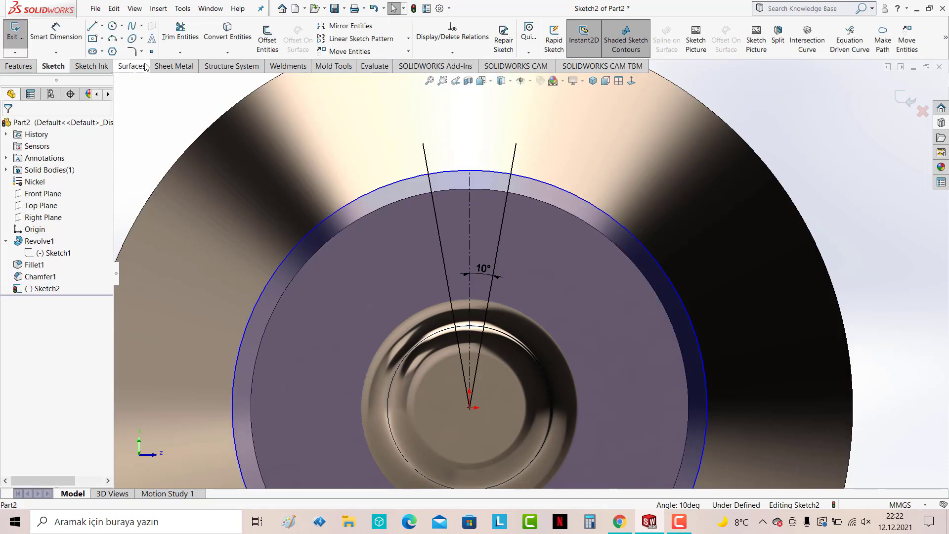
pyautogui.click(92, 25)
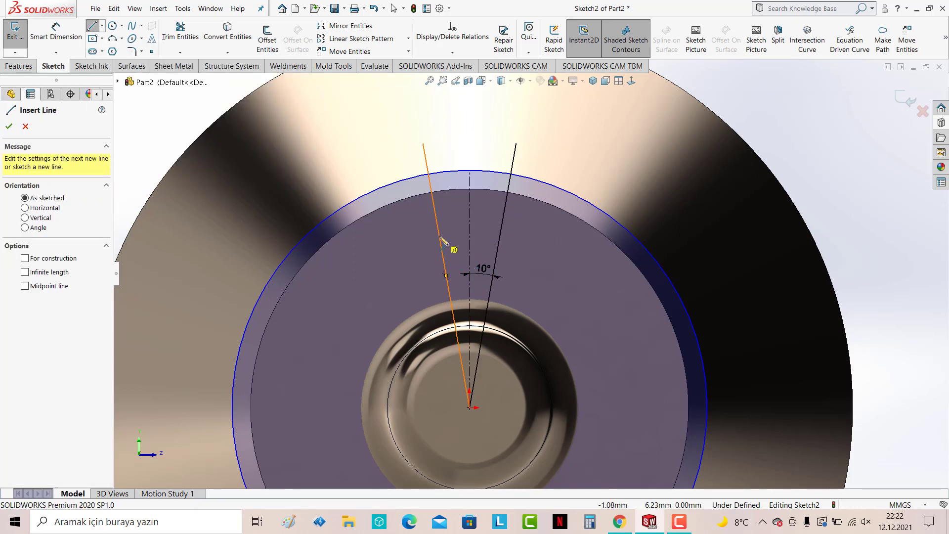
pyautogui.click(440, 235)
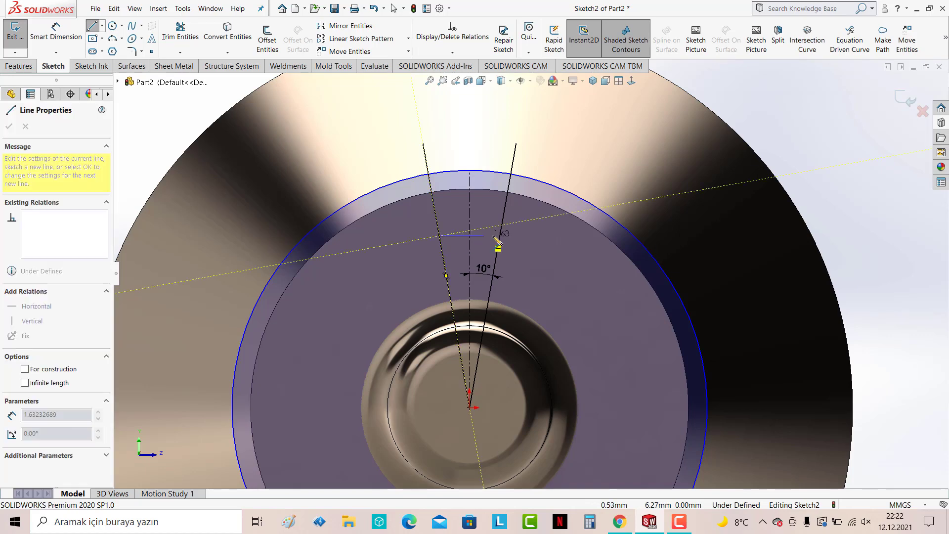
pyautogui.click(498, 236)
pyautogui.press('Escape')
# Dimension the slot base 6 mm above the origin and power-trim the outer circle back to the slot
pyautogui.click(55, 30)
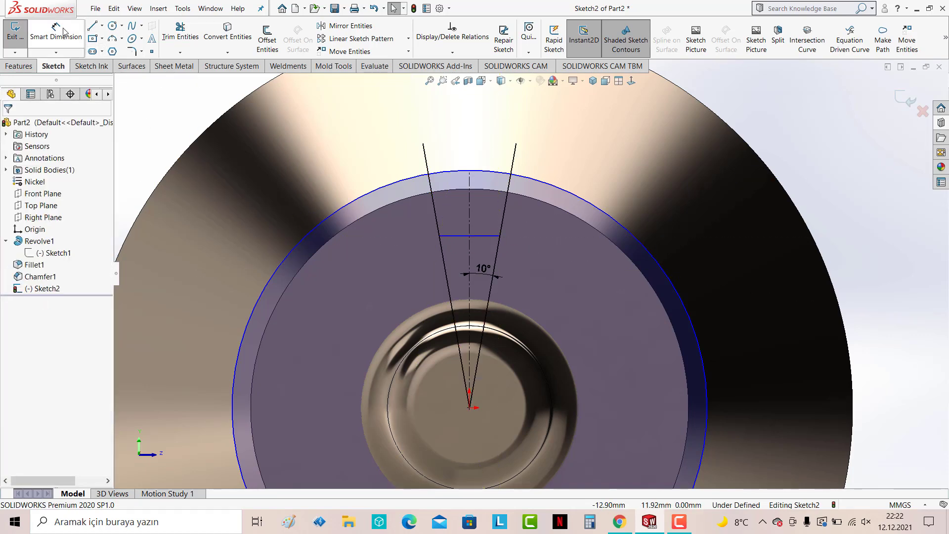
pyautogui.click(469, 408)
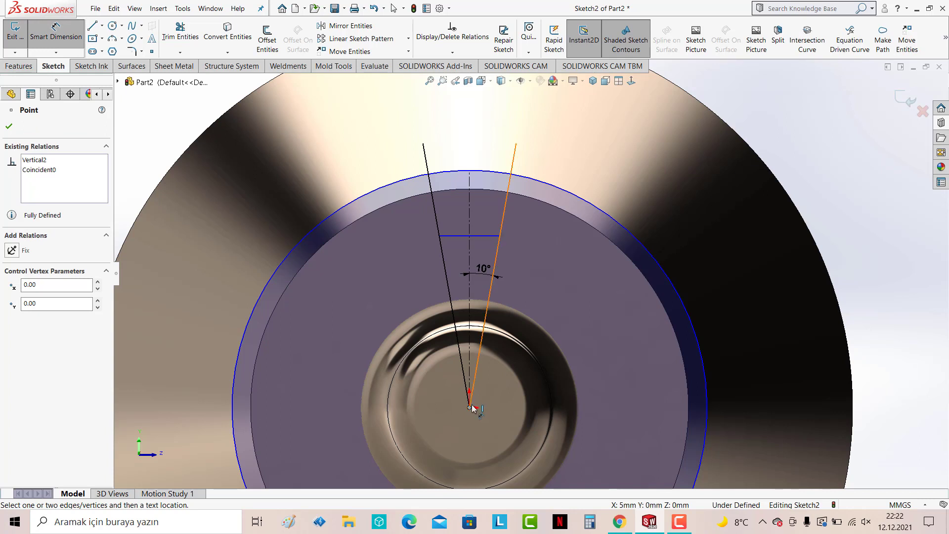
pyautogui.click(472, 236)
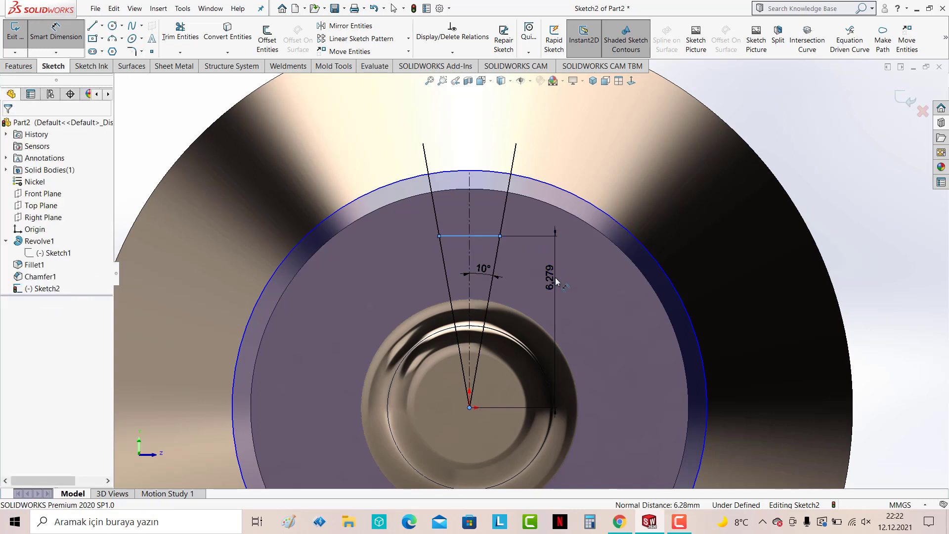
pyautogui.click(556, 278)
pyautogui.write('6')
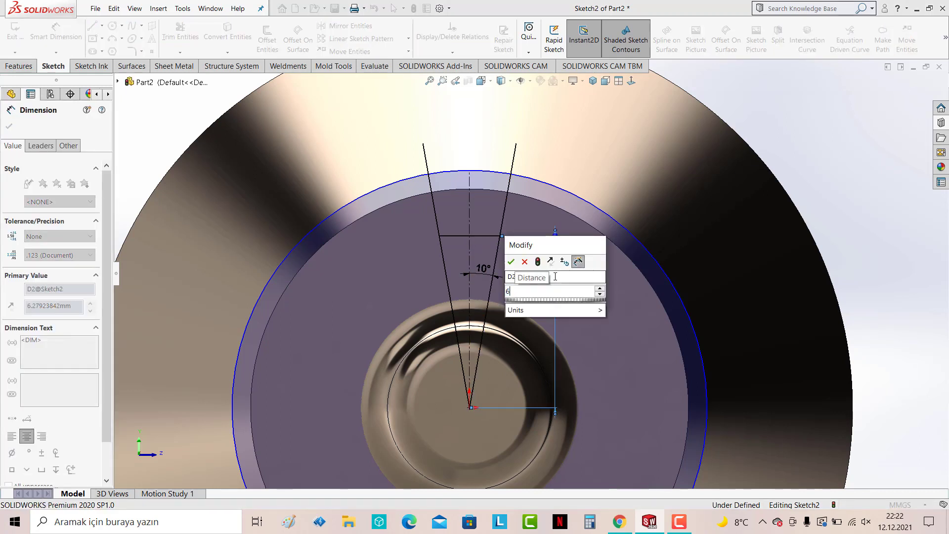
pyautogui.press('Return')
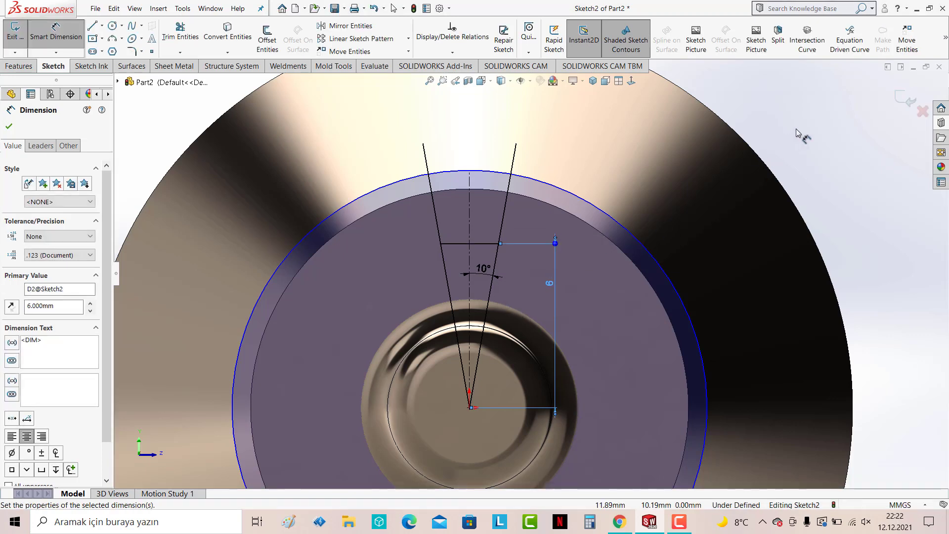
pyautogui.press('Escape')
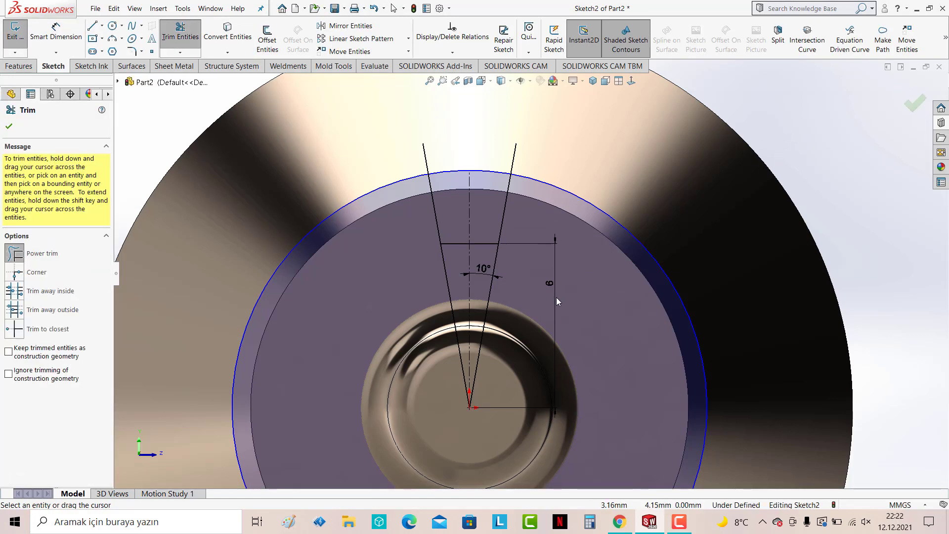
pyautogui.moveTo(373, 261)
pyautogui.mouseDown()
pyautogui.moveTo(348, 153)
pyautogui.moveTo(91, 139)
pyautogui.mouseUp()
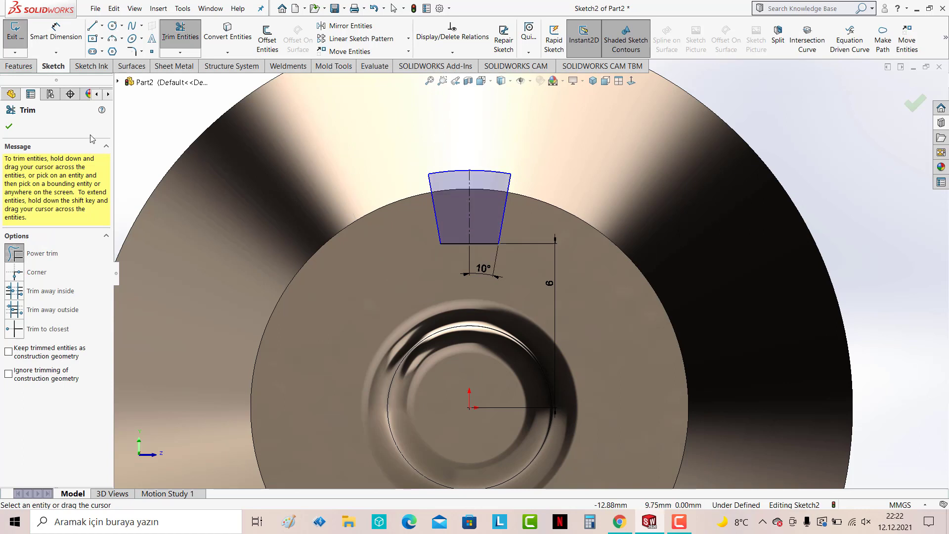
pyautogui.click(10, 127)
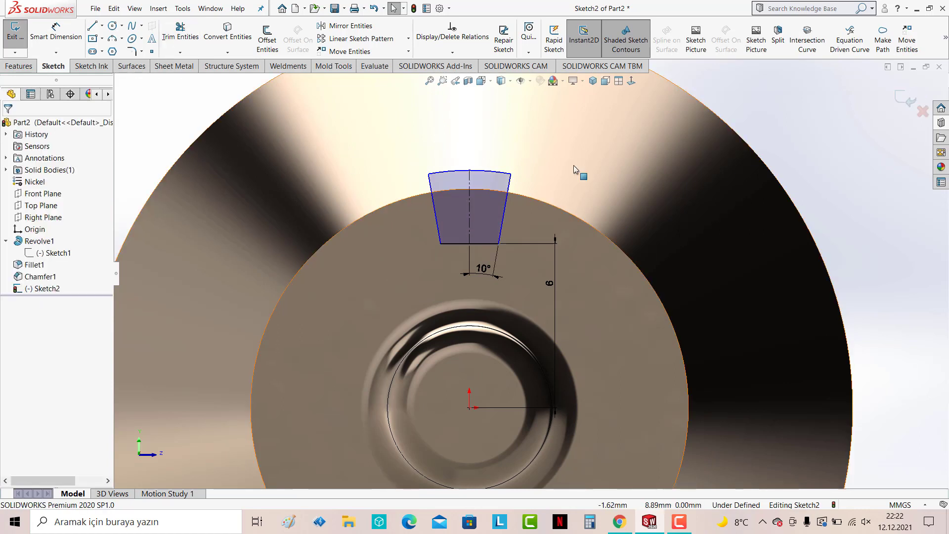
# Exit the slot sketch and view the Front Plane face-on
pyautogui.click(908, 102)
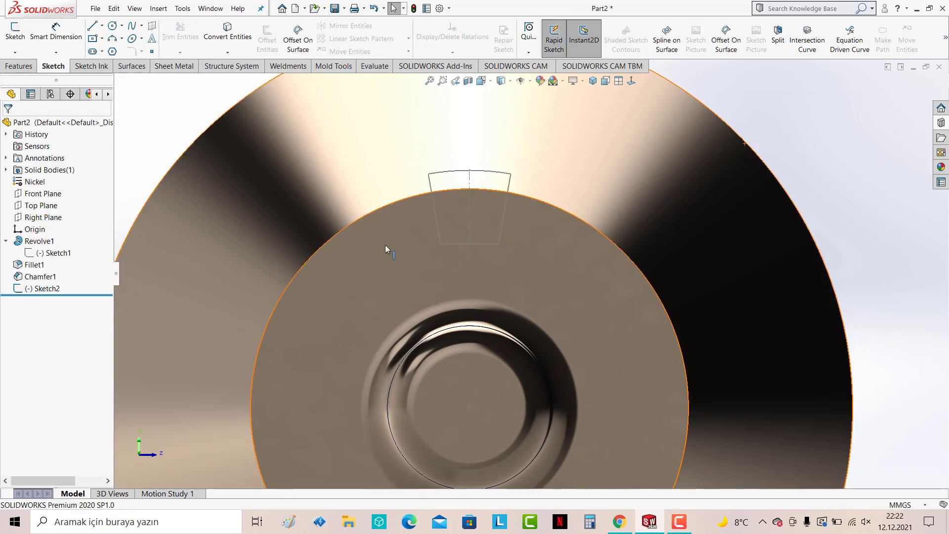
pyautogui.click(55, 219)
pyautogui.click(210, 203)
pyautogui.hotkey('ctrl', '7')
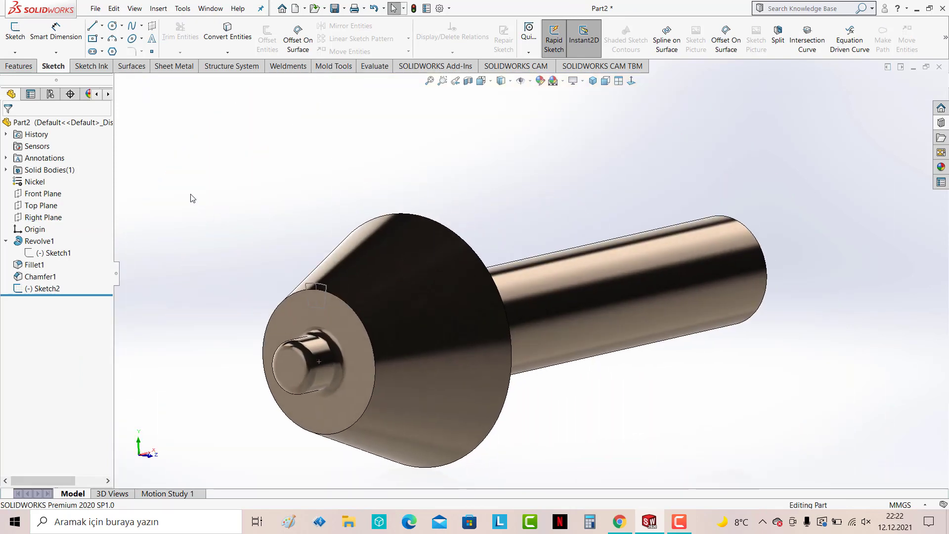
pyautogui.click(43, 193)
pyautogui.click(605, 81)
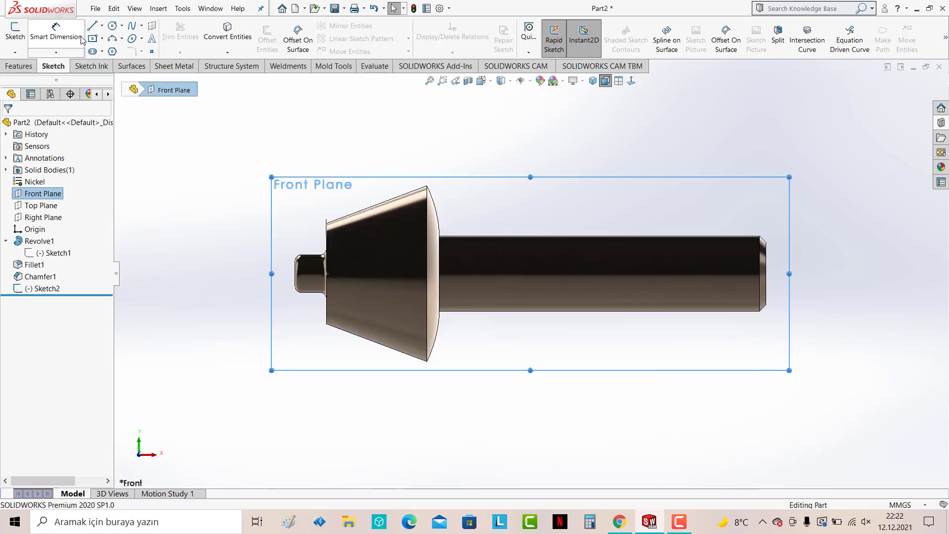
# Draw a line on the Front Plane along the cone's sloped edge
pyautogui.click(92, 26)
pyautogui.scroll(-3, 377, 297)
pyautogui.scroll(-3, 324, 312)
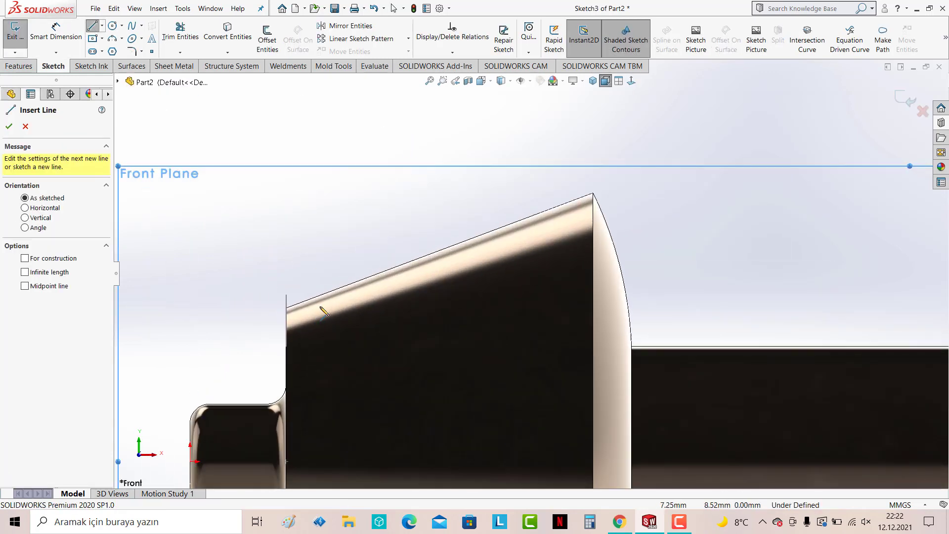
pyautogui.click(287, 308)
pyautogui.click(593, 193)
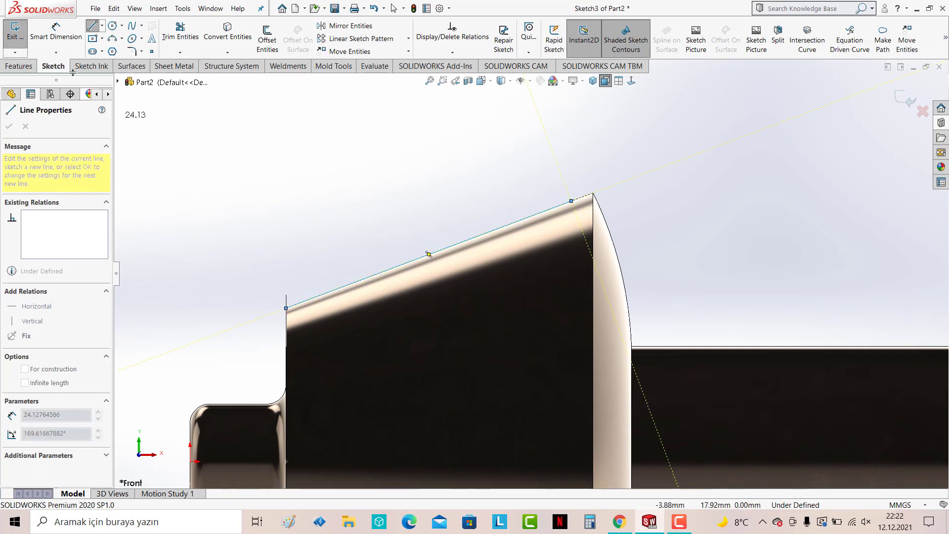
# Dimension the sloped line 14 mm horizontally
pyautogui.click(56, 30)
pyautogui.click(286, 309)
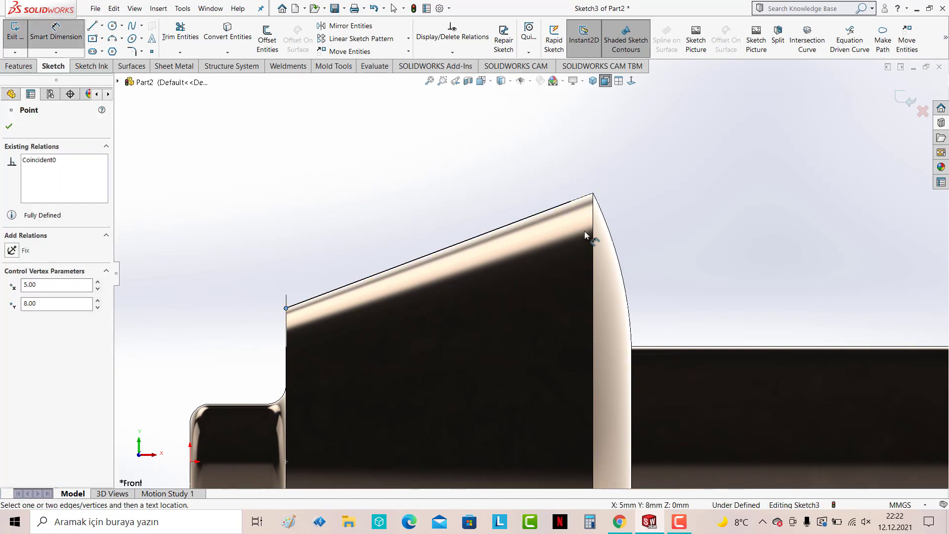
pyautogui.click(572, 202)
pyautogui.click(545, 145)
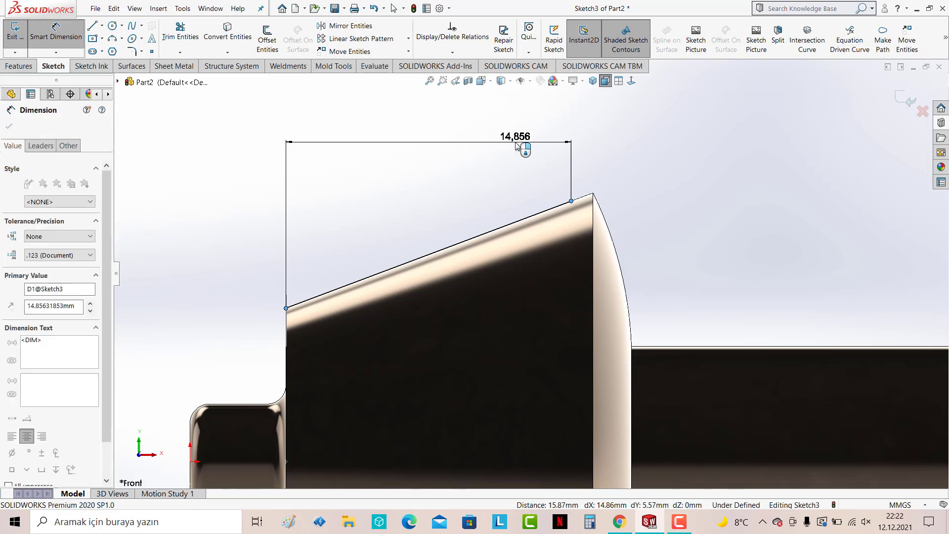
pyautogui.write('14')
pyautogui.press('Return')
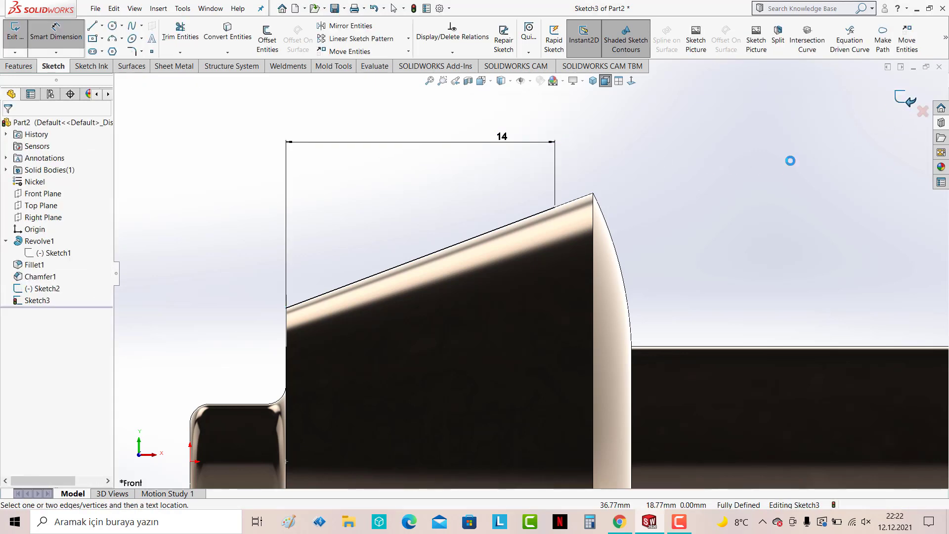
pyautogui.click(32, 67)
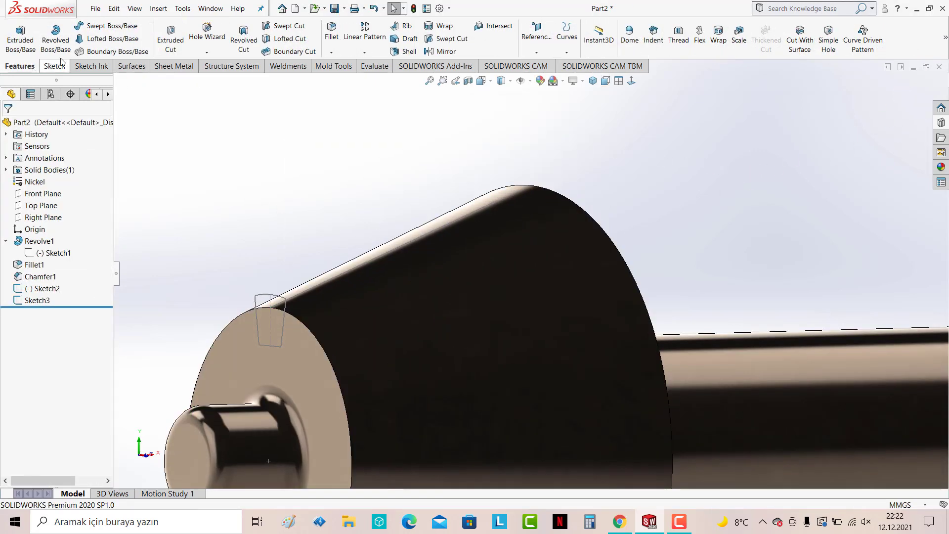
# Swept-cut the Sketch2 slot profile along the Sketch3 sloped-line path
pyautogui.click(289, 27)
pyautogui.click(275, 344)
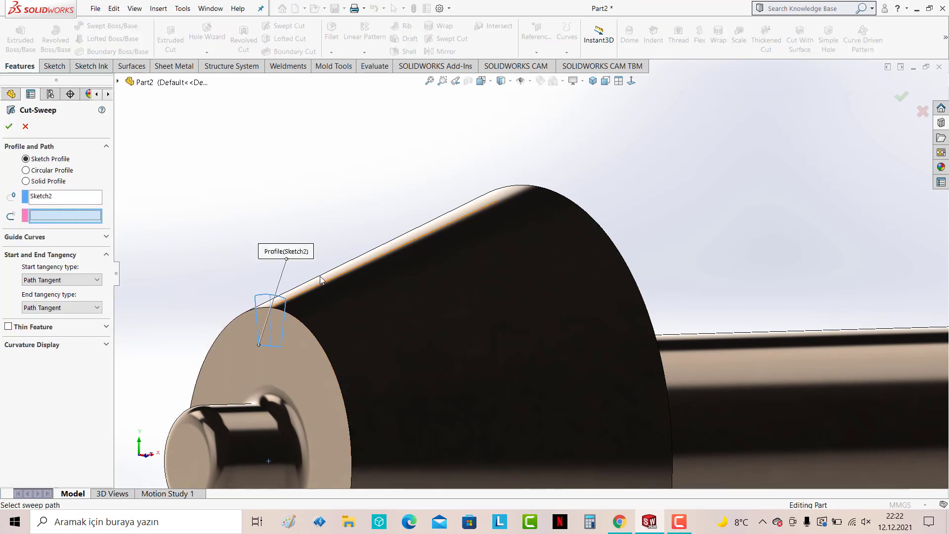
pyautogui.click(323, 284)
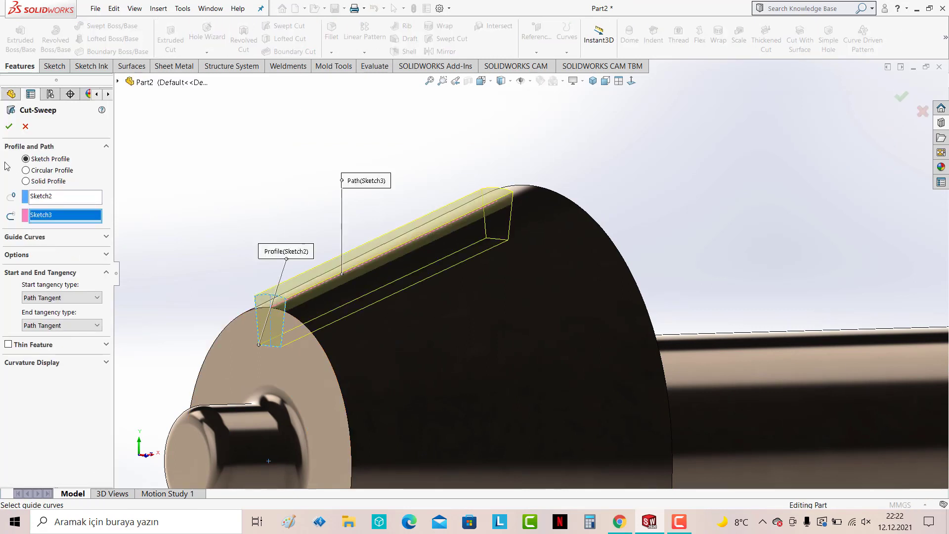
pyautogui.click(7, 128)
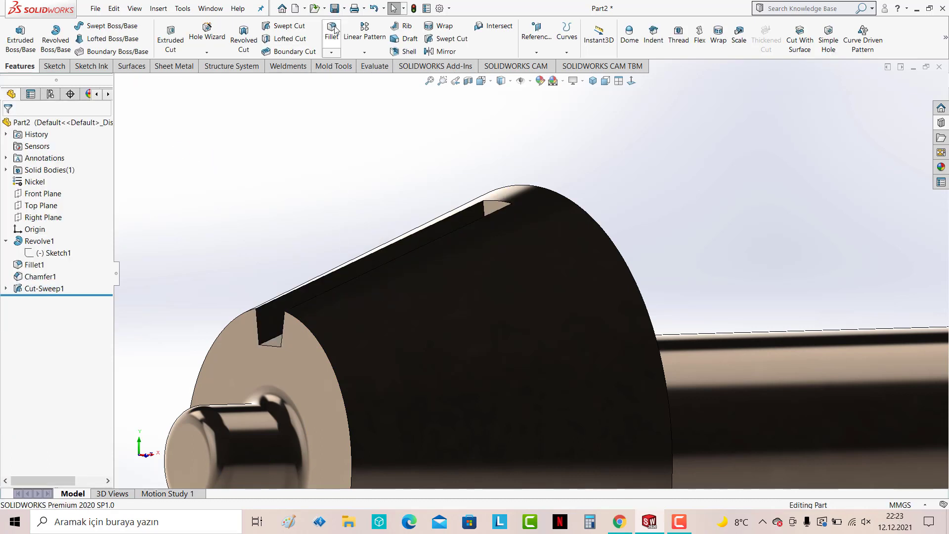
# Start a fillet on the slot's first two edges at 0.1 mm radius
pyautogui.click(272, 340)
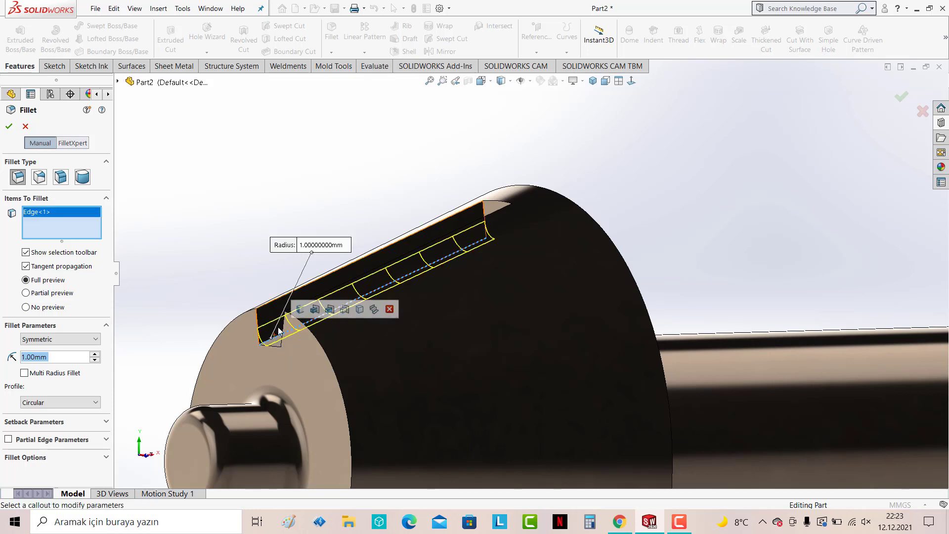
pyautogui.click(279, 299)
pyautogui.write('0.1')
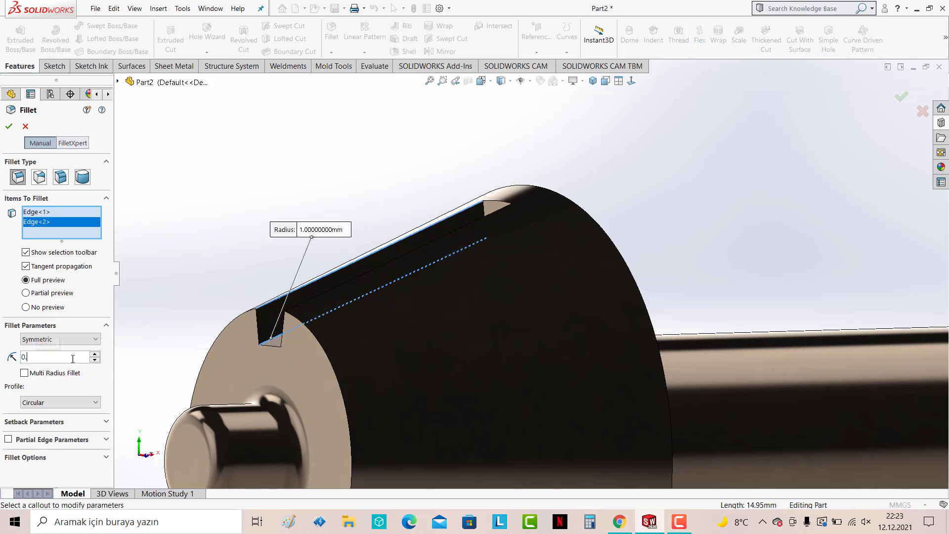
pyautogui.press('Return')
pyautogui.scroll(-3, 236, 237)
pyautogui.moveTo(265, 249); pyautogui.dragTo(294, 303, button='middle')
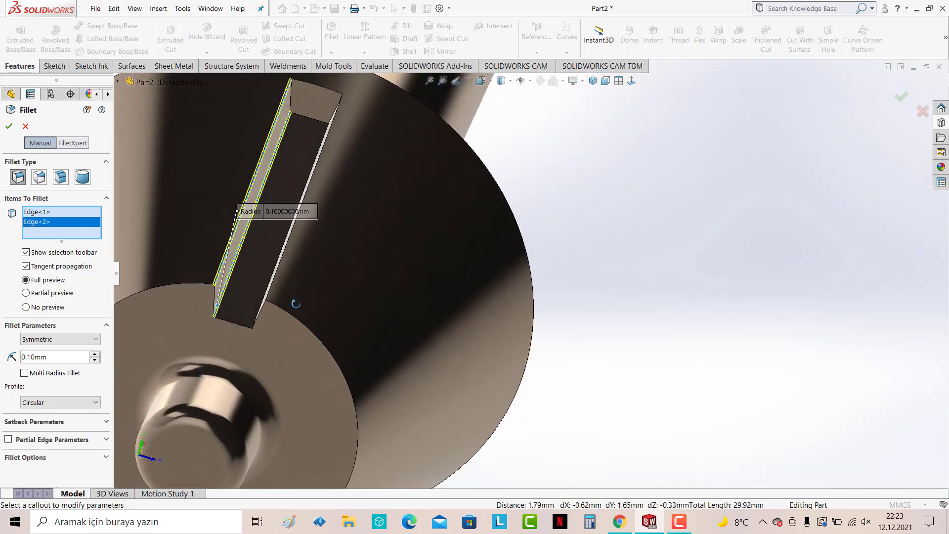
# Add the remaining slot edges and set the fillet radius to 0.25 mm
pyautogui.click(255, 255)
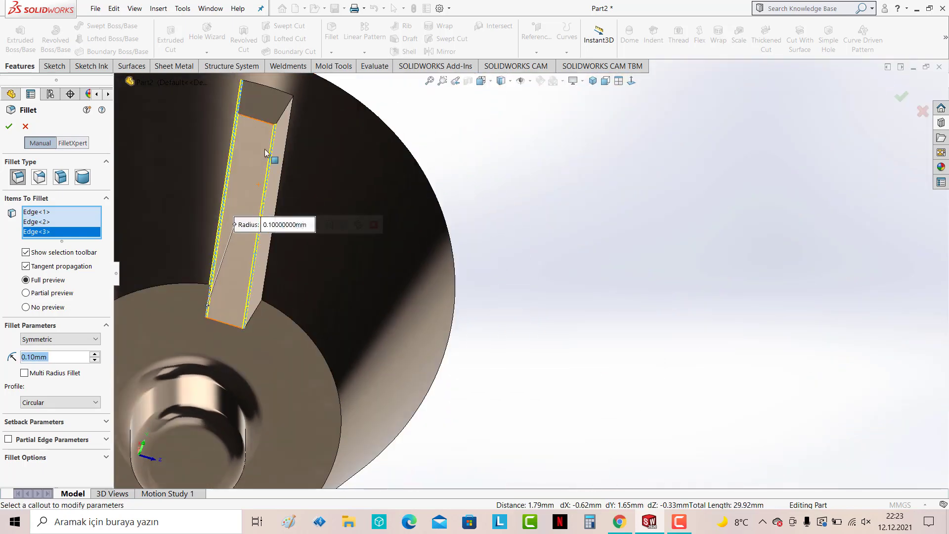
pyautogui.click(265, 123)
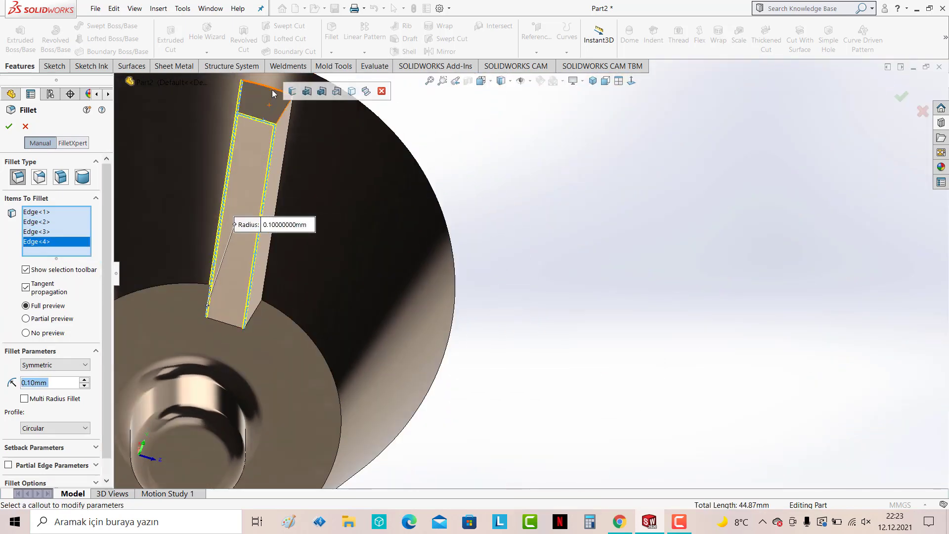
pyautogui.click(273, 94)
pyautogui.click(283, 111)
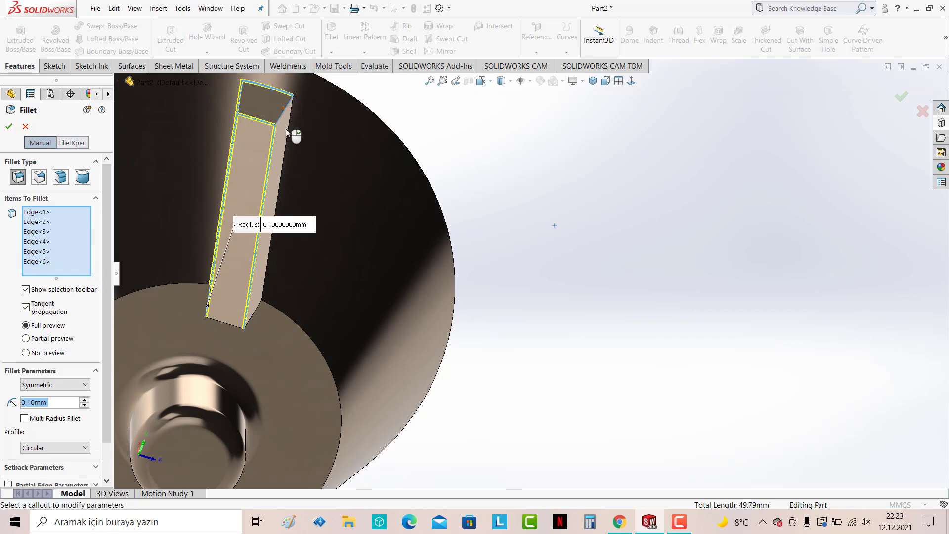
pyautogui.moveTo(299, 154); pyautogui.dragTo(281, 118, button='middle')
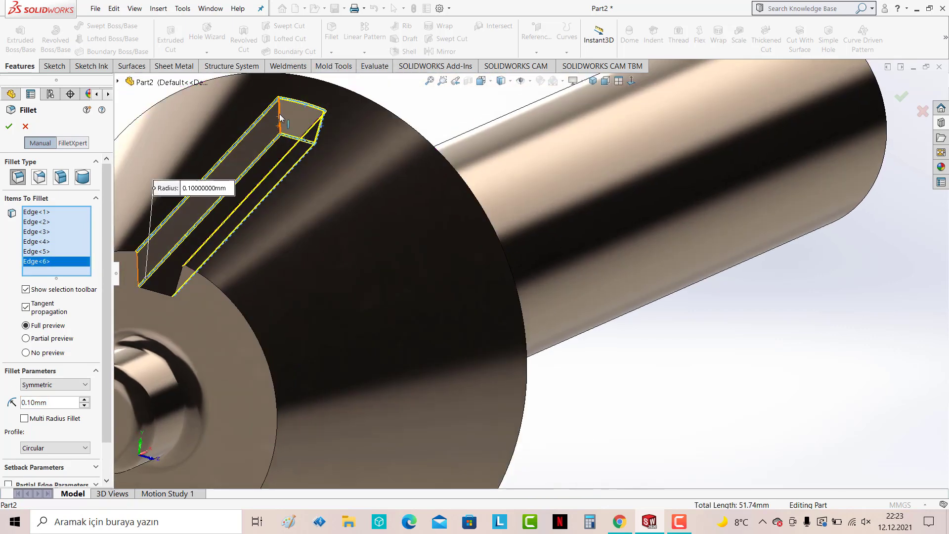
pyautogui.click(273, 131)
pyautogui.write('0.25')
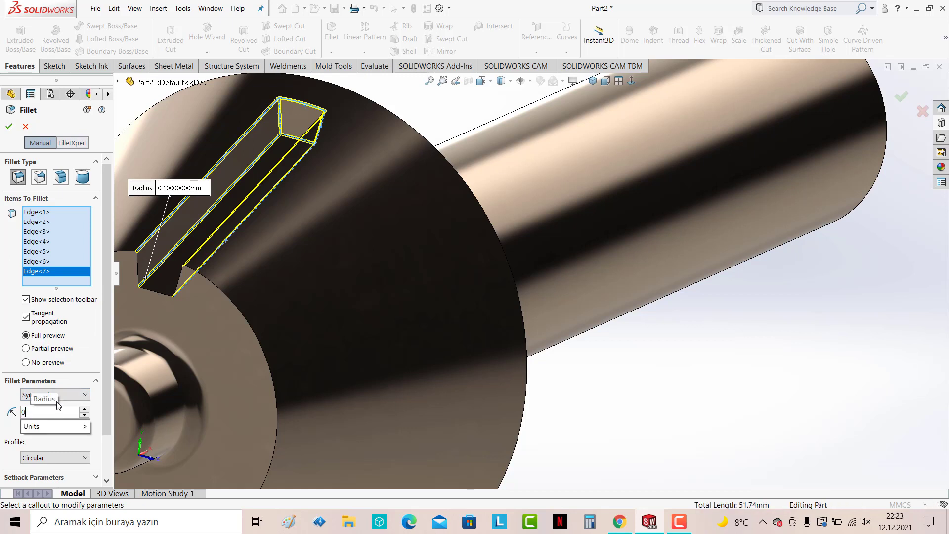
pyautogui.press('Return')
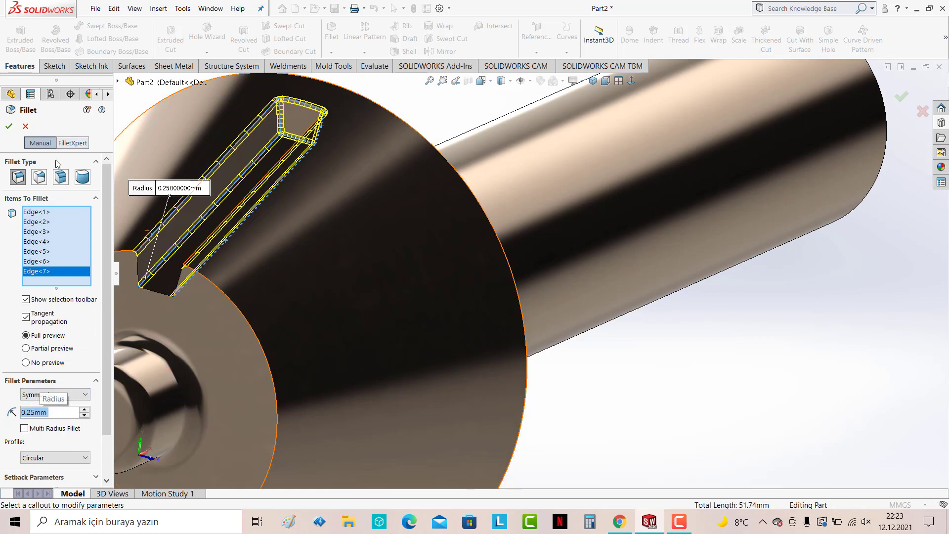
pyautogui.click(159, 292)
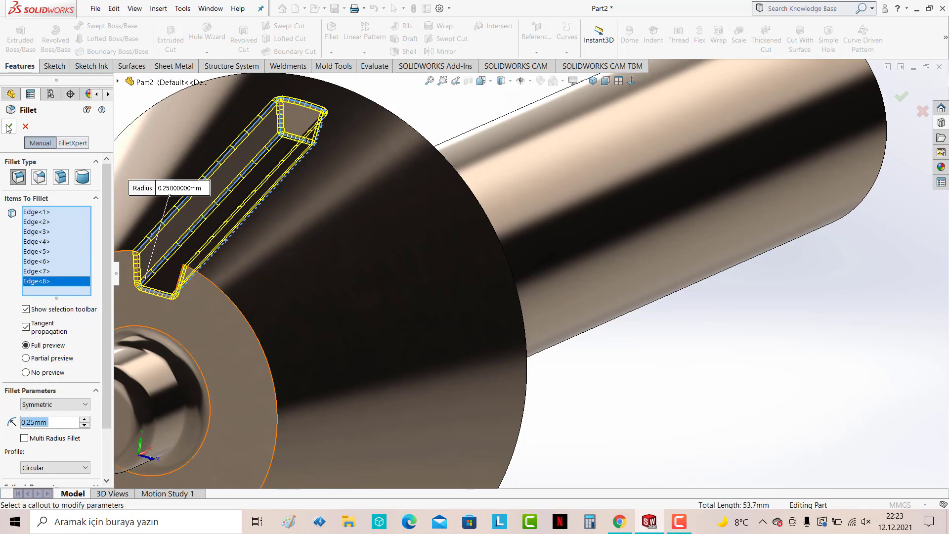
pyautogui.press('Return')
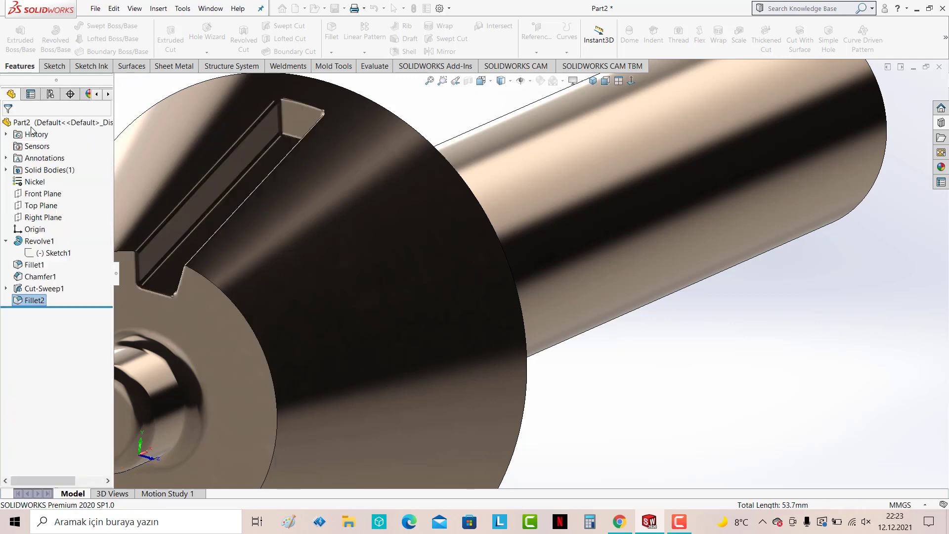
# Circular-pattern Cut-Sweep1 and Fillet2 around the shaft face, equally spaced over 360°
pyautogui.click(593, 81)
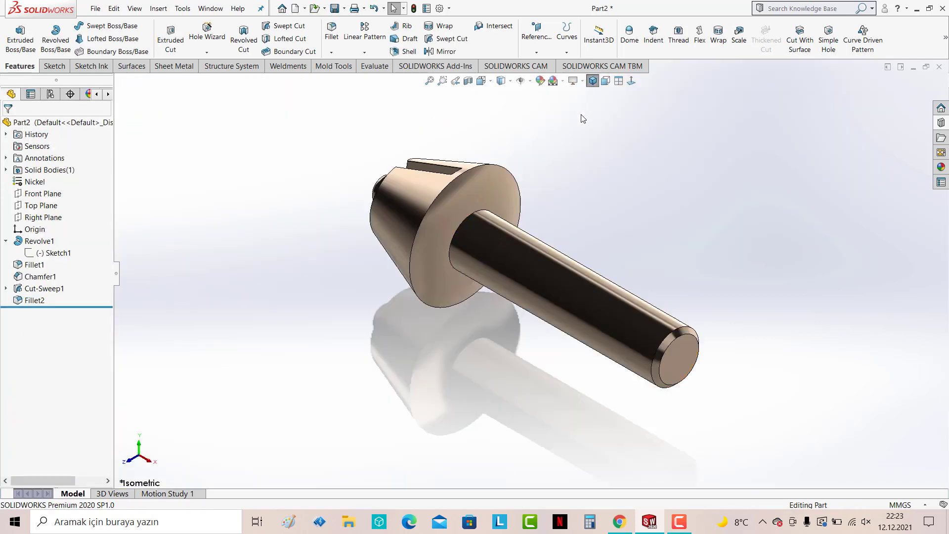
pyautogui.click(364, 53)
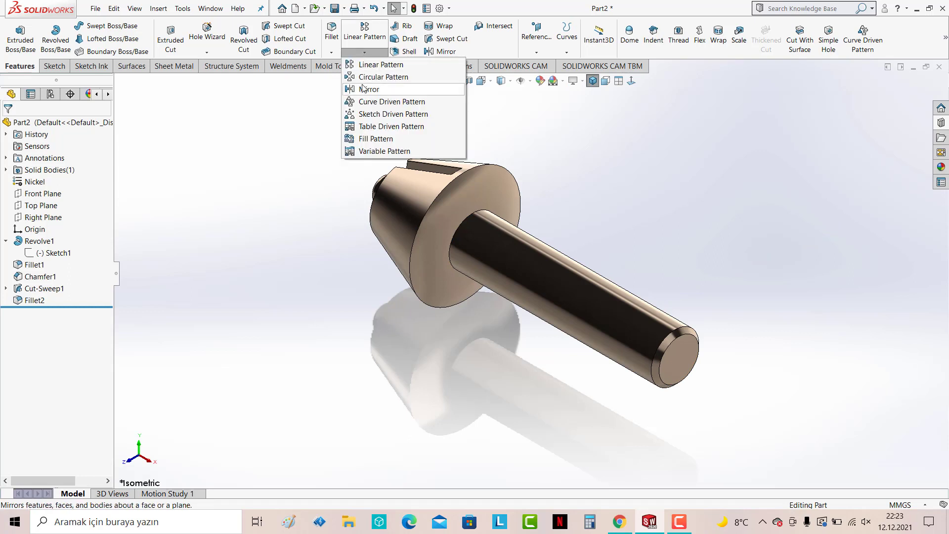
pyautogui.click(370, 79)
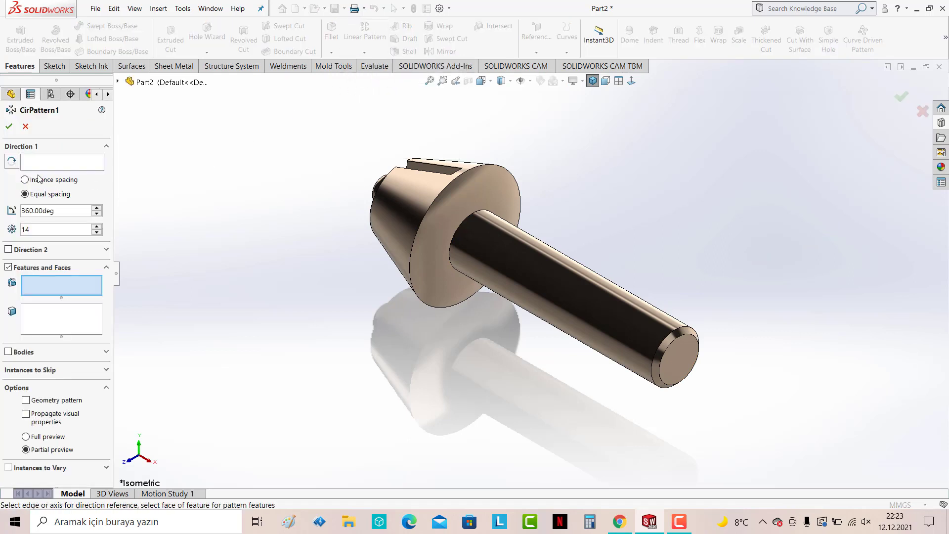
pyautogui.click(539, 281)
pyautogui.click(118, 82)
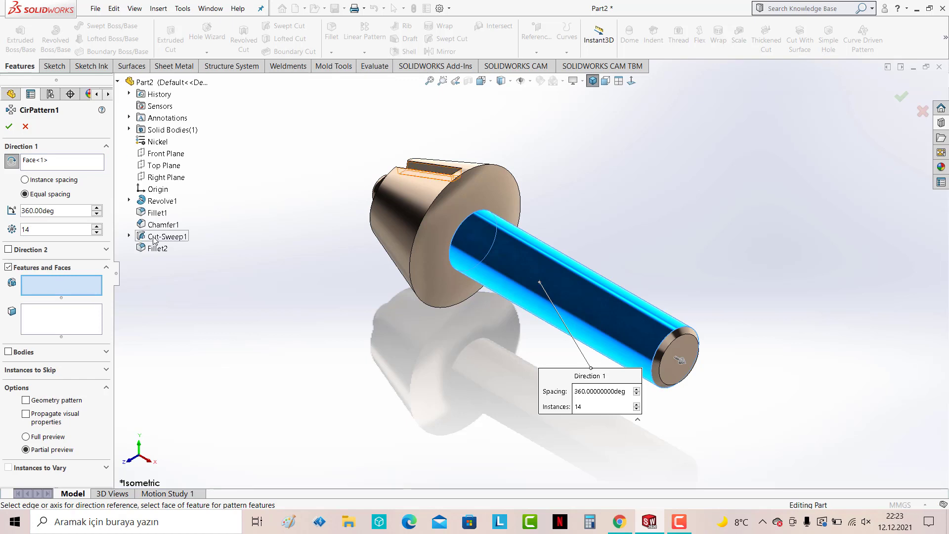
pyautogui.click(159, 236)
pyautogui.click(158, 249)
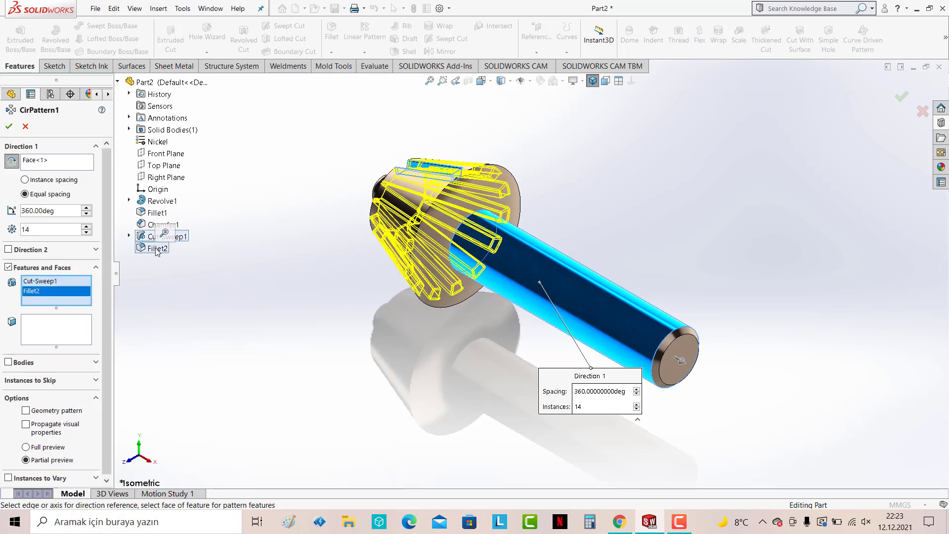
pyautogui.click(87, 232)
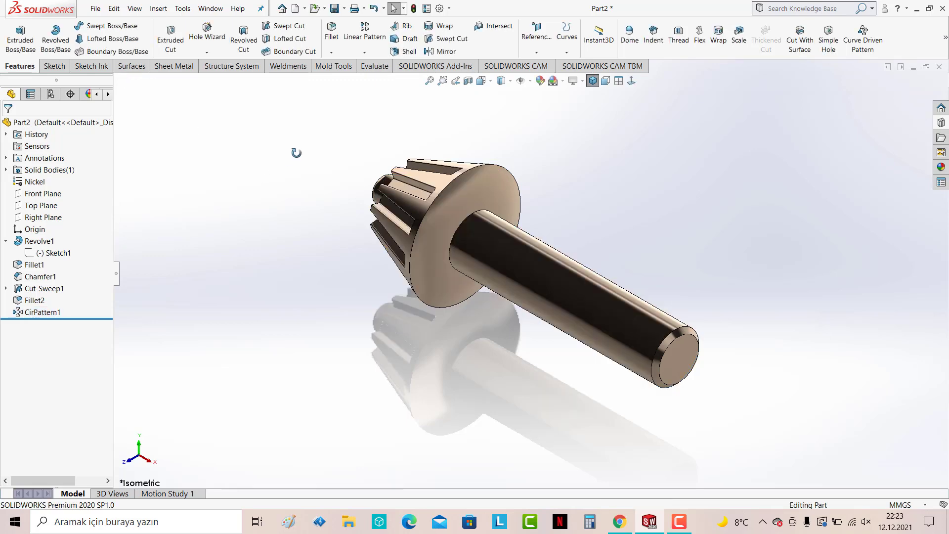
pyautogui.moveTo(297, 152)
pyautogui.mouseDown(button='middle')
pyautogui.moveTo(403, 249)
pyautogui.moveTo(388, 277)
pyautogui.moveTo(346, 259)
pyautogui.mouseUp(button='middle')
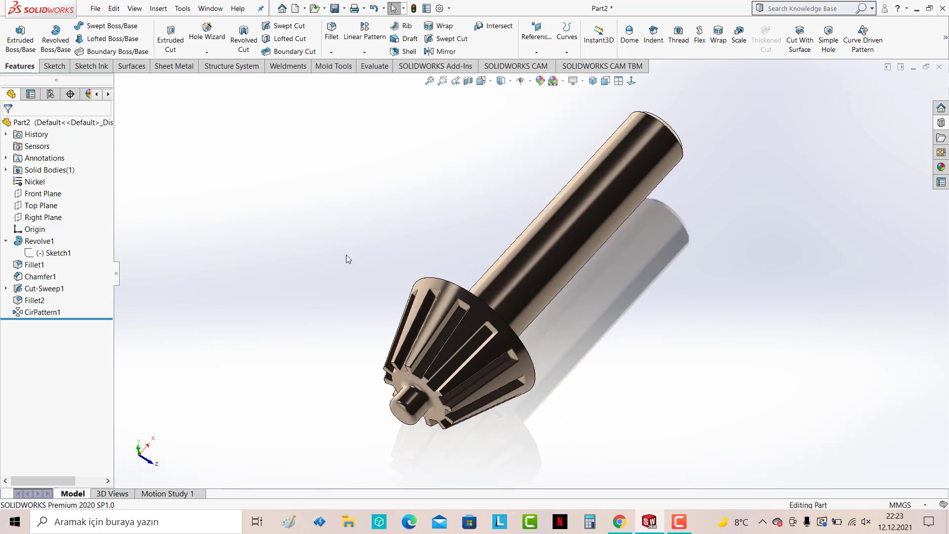
# Draw a circle centred on the shaft axis in a new Front Plane sketch
pyautogui.click(43, 193)
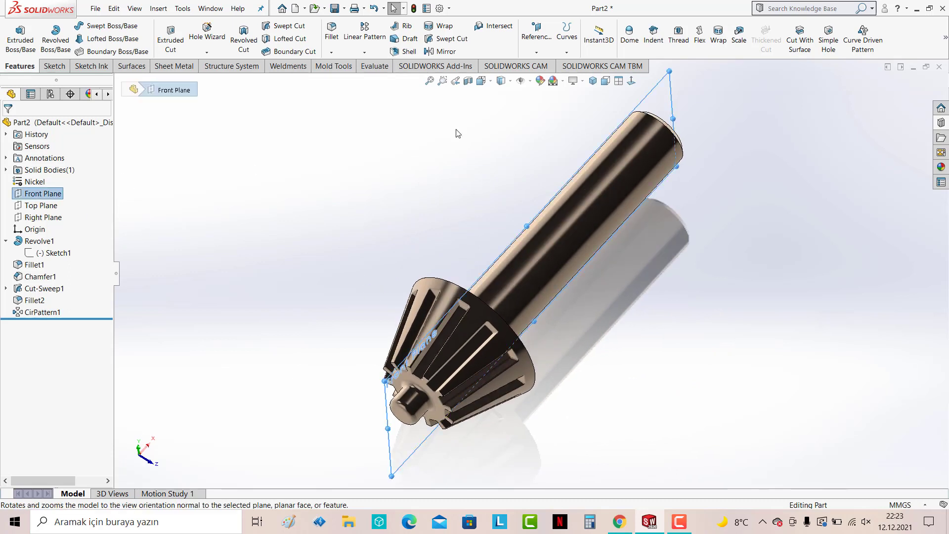
pyautogui.click(630, 84)
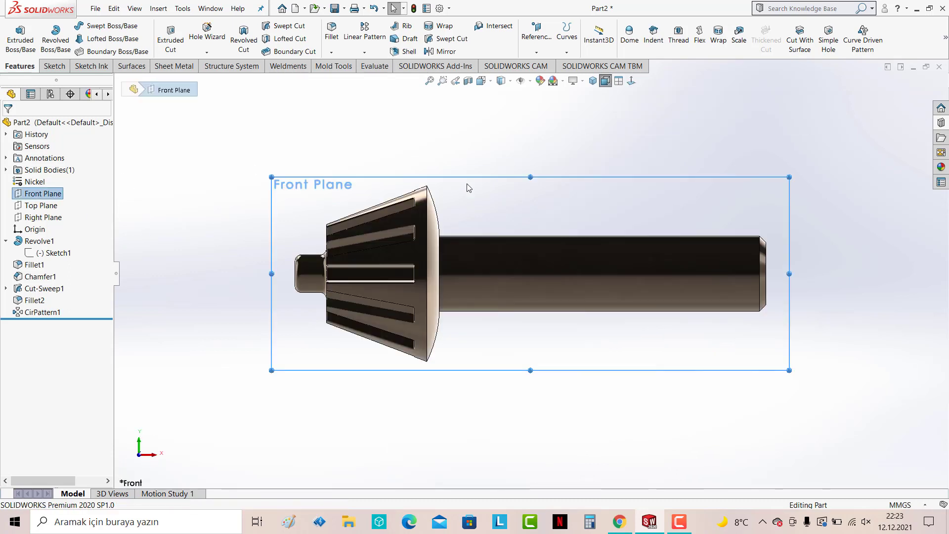
pyautogui.click(56, 68)
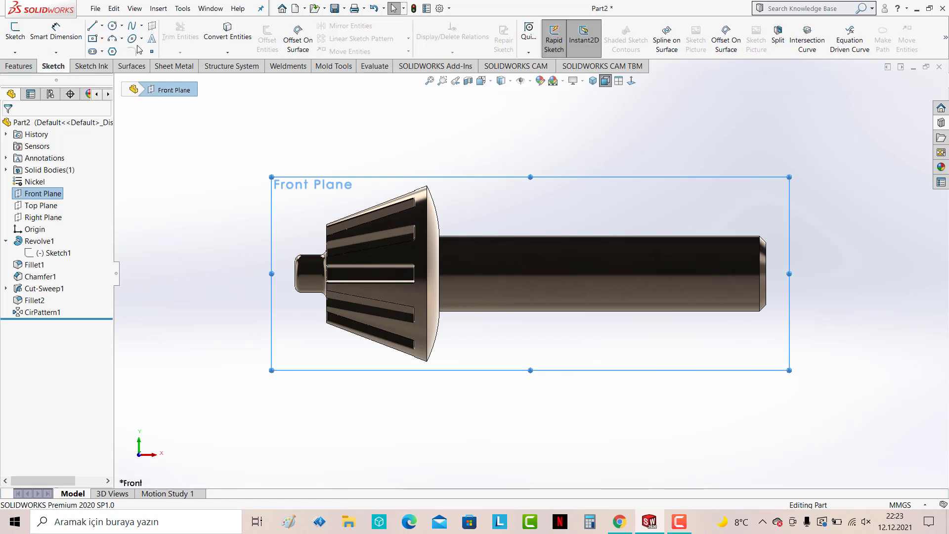
pyautogui.click(114, 28)
pyautogui.click(712, 274)
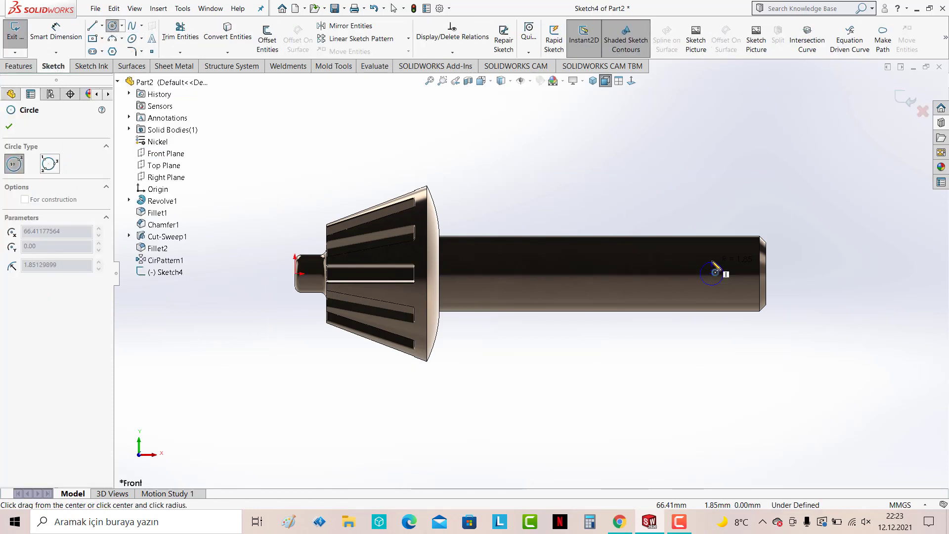
pyautogui.click(715, 267)
# Dimension the circle Ø5 and 10 mm from the shaft's end
pyautogui.press('d')
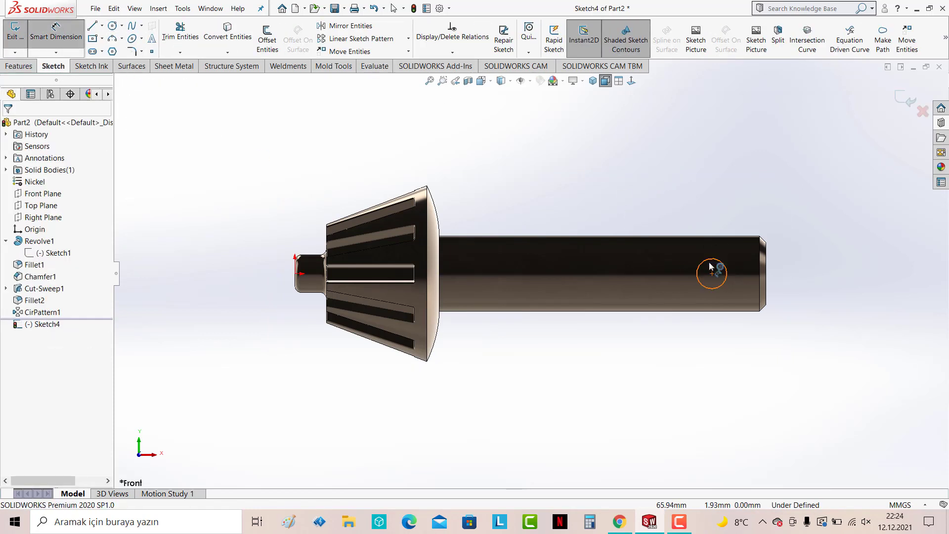
pyautogui.click(712, 258)
pyautogui.click(764, 166)
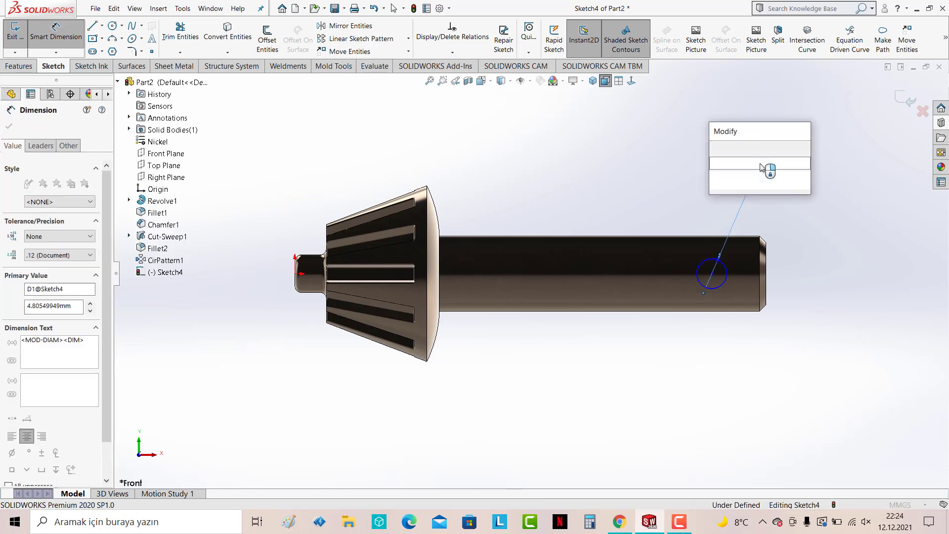
pyautogui.write('5')
pyautogui.press('Return')
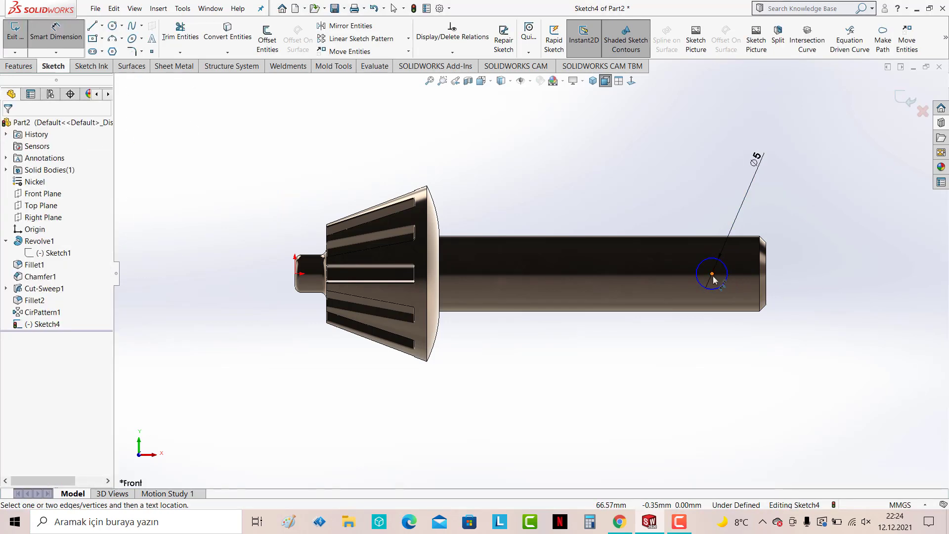
pyautogui.click(712, 275)
pyautogui.click(768, 278)
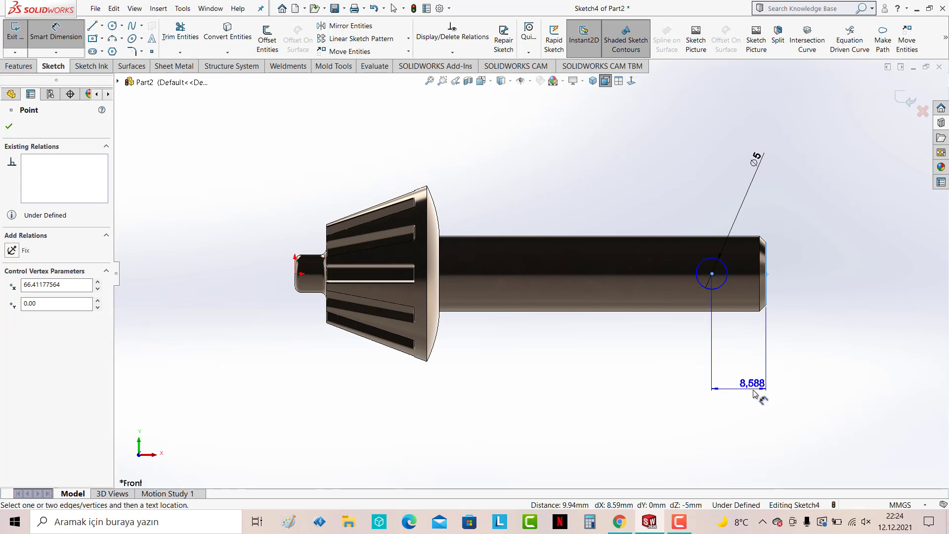
pyautogui.click(752, 383)
pyautogui.write('10')
pyautogui.press('Return')
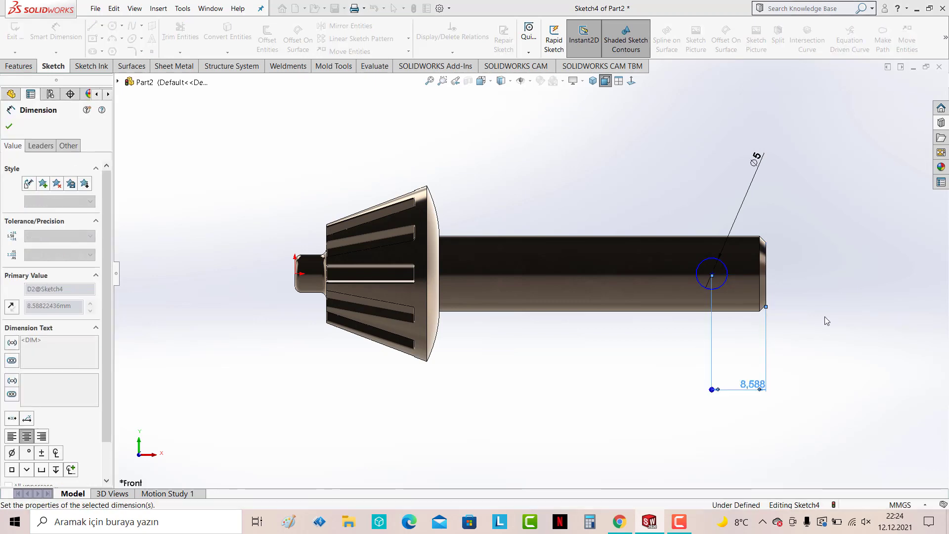
pyautogui.click(18, 66)
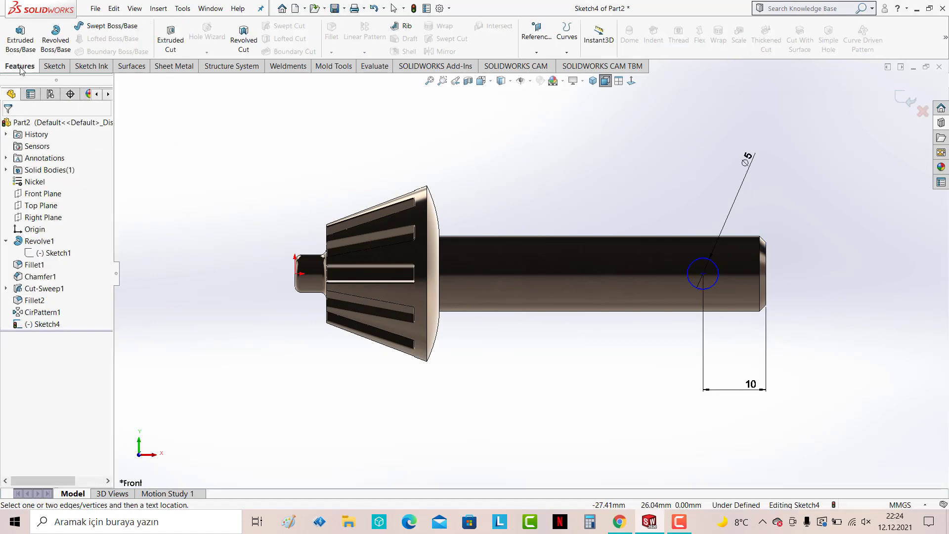
pyautogui.click(20, 38)
# Extrude the Ø5 circle into a rod: 20 mm in Direction 1, 60 mm in Direction 2
pyautogui.click(593, 81)
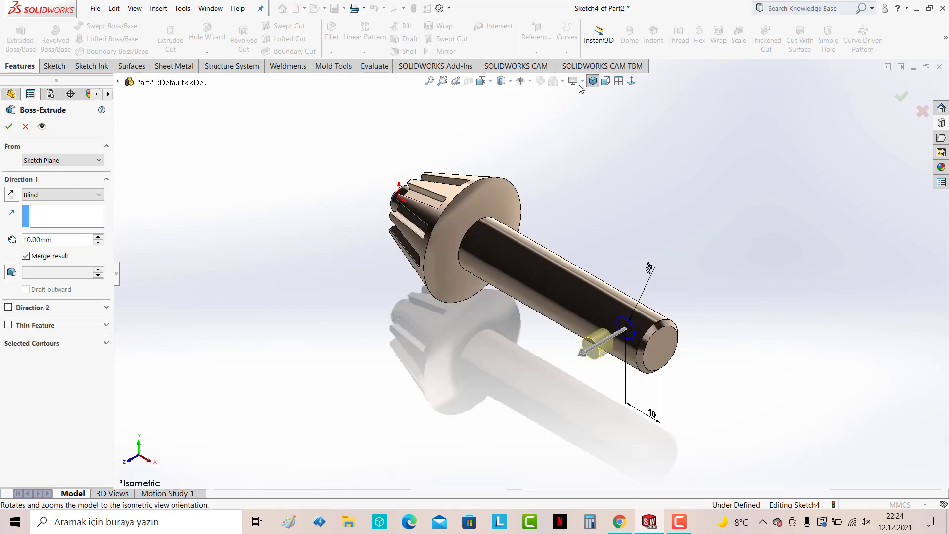
pyautogui.click(99, 238)
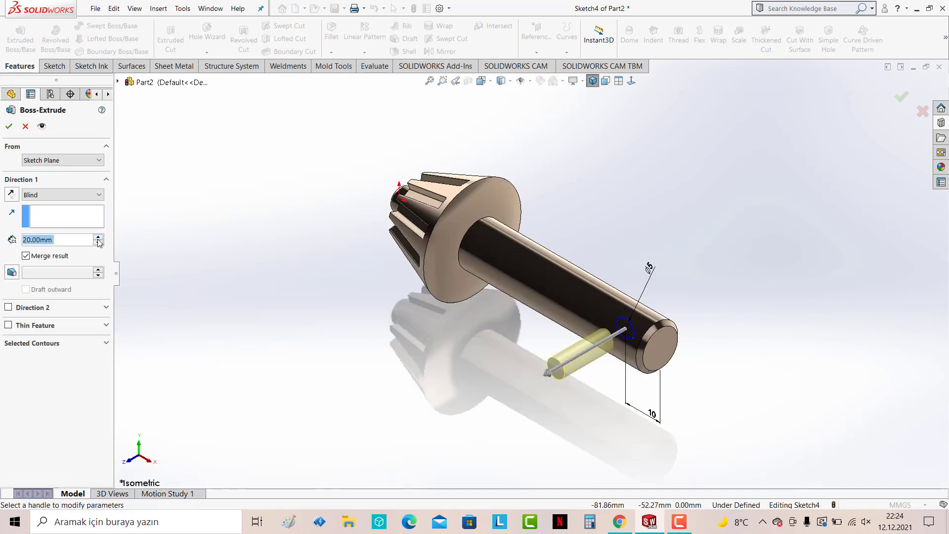
pyautogui.click(9, 307)
pyautogui.click(98, 336)
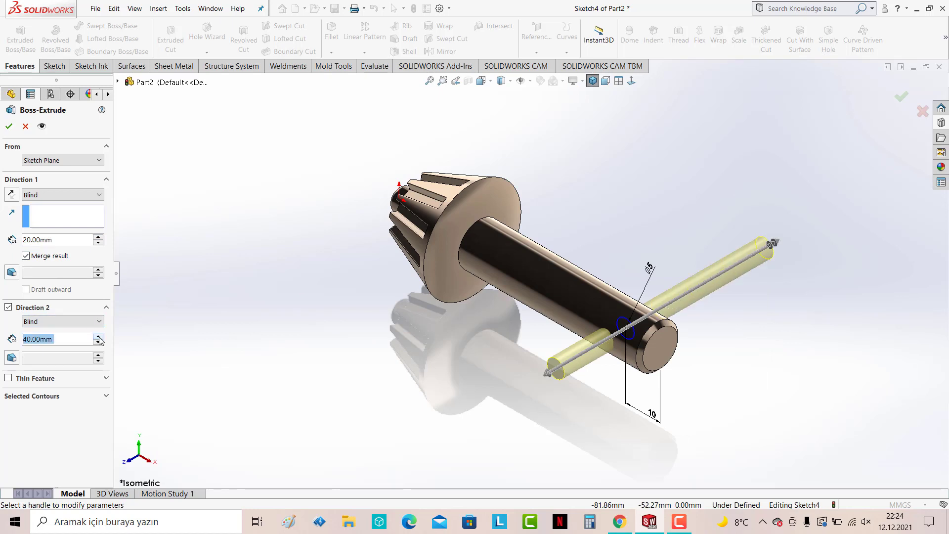
pyautogui.click(97, 336)
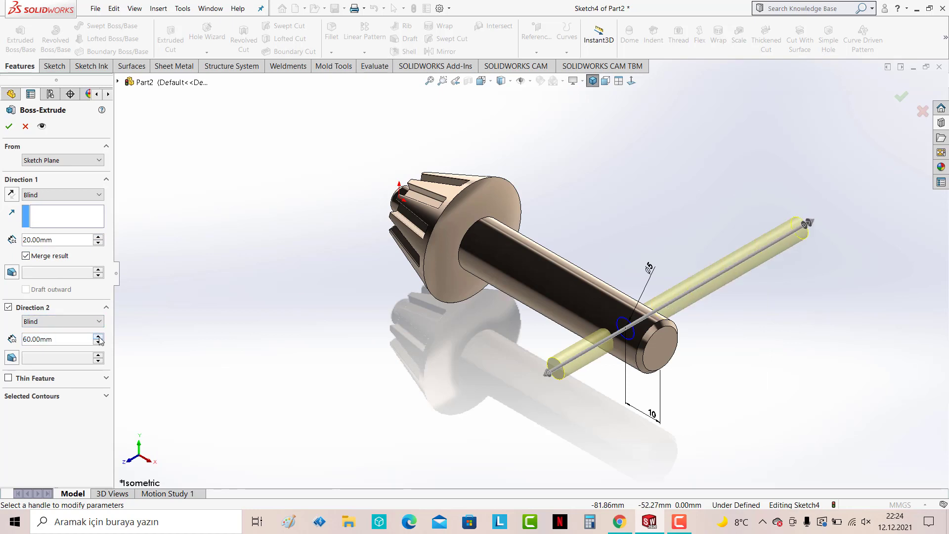
pyautogui.click(10, 128)
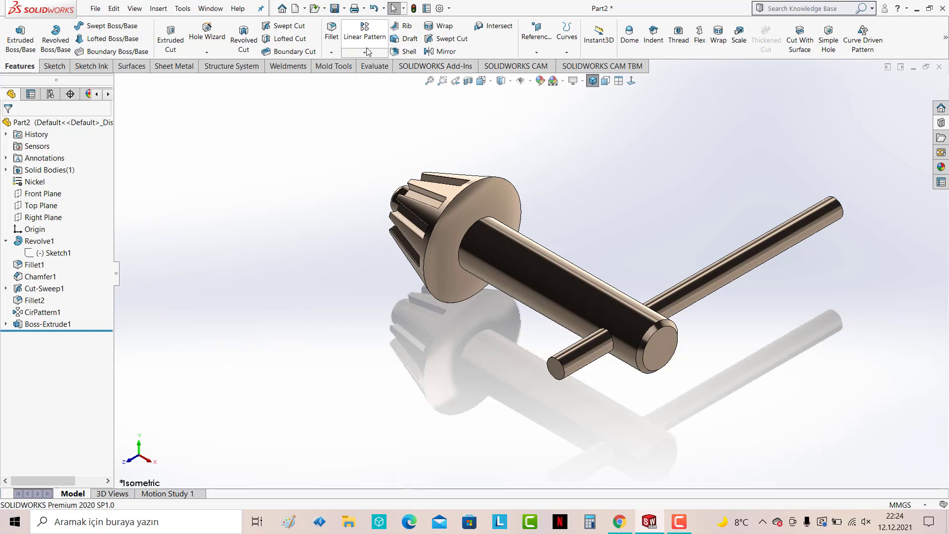
# Chamfer both cross-rod end edges at 0.5 mm × 45°
pyautogui.click(331, 52)
pyautogui.click(347, 76)
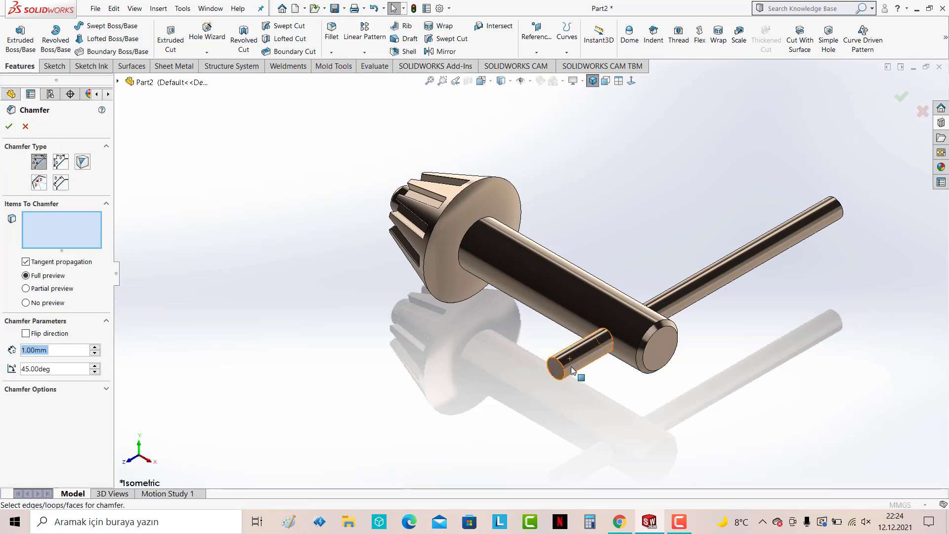
pyautogui.click(557, 365)
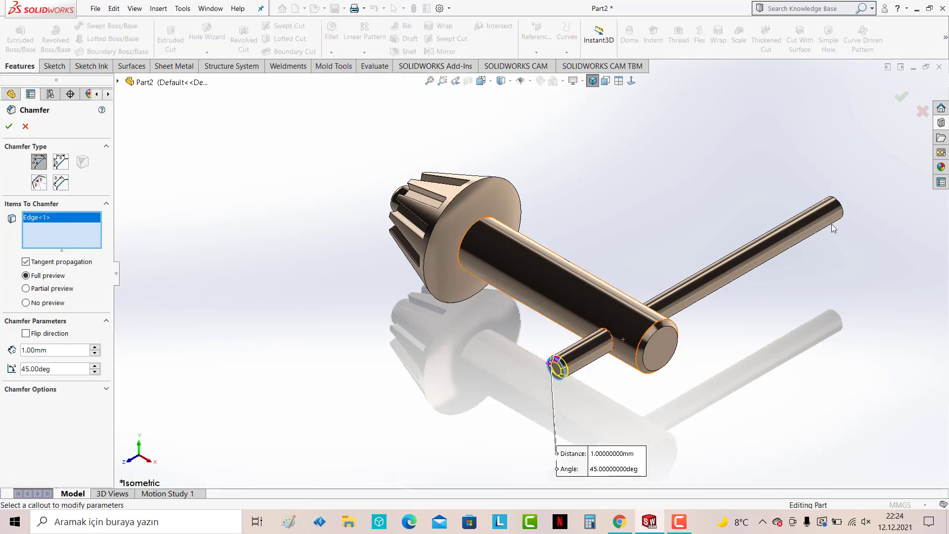
pyautogui.click(840, 206)
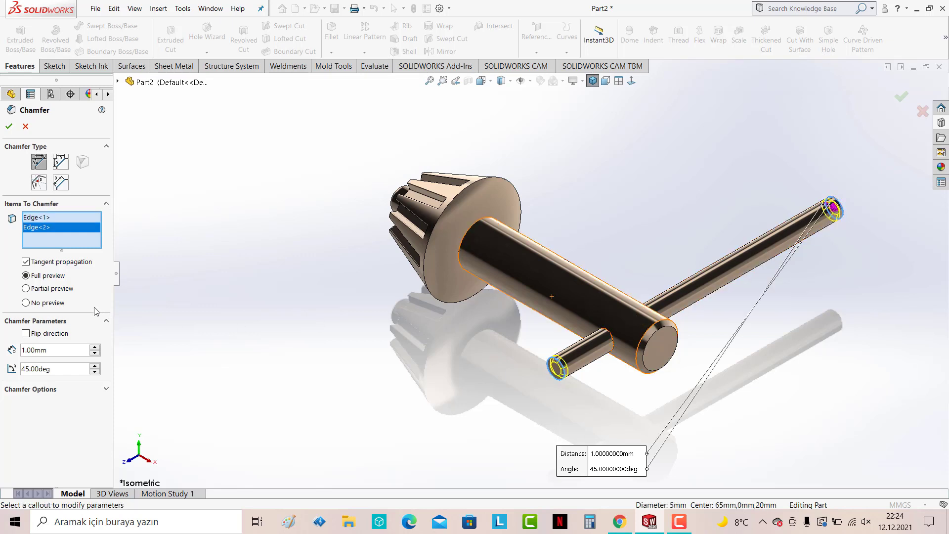
pyautogui.write('0.5')
pyautogui.press('Return')
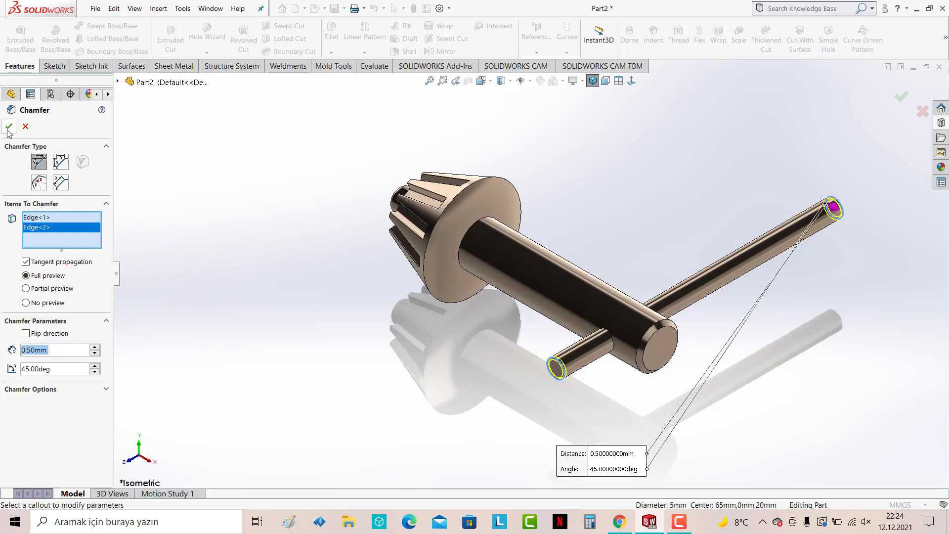
pyautogui.click(8, 127)
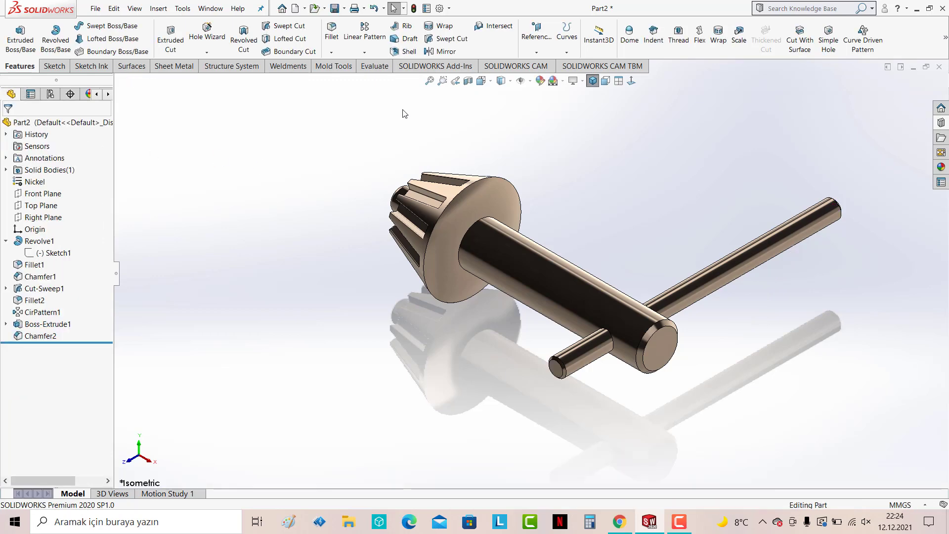
# Round the shaft-to-flange edge with a 1 mm fillet, then orbit to inspect the part
pyautogui.click(477, 224)
pyautogui.write('1')
pyautogui.press('Return')
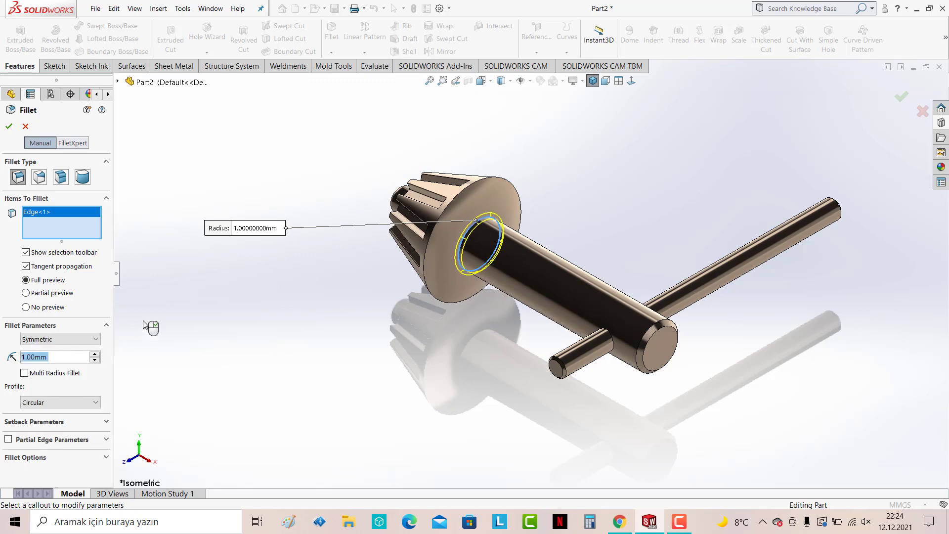
pyautogui.click(10, 127)
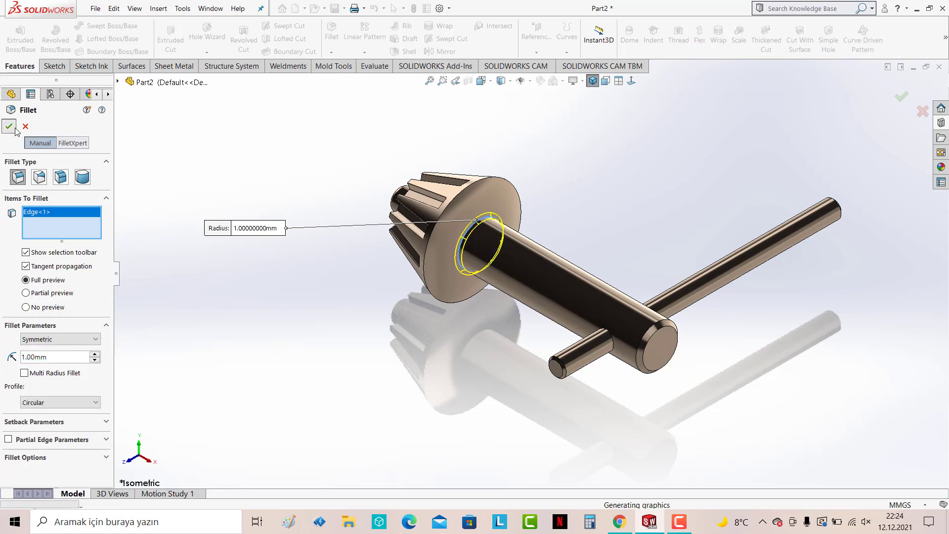
pyautogui.moveTo(308, 191)
pyautogui.mouseDown(button='middle')
pyautogui.moveTo(424, 142)
pyautogui.moveTo(503, 318)
pyautogui.moveTo(650, 176)
pyautogui.moveTo(557, 94)
pyautogui.moveTo(580, 197)
pyautogui.mouseUp(button='middle')
pyautogui.scroll(3, 580, 197)
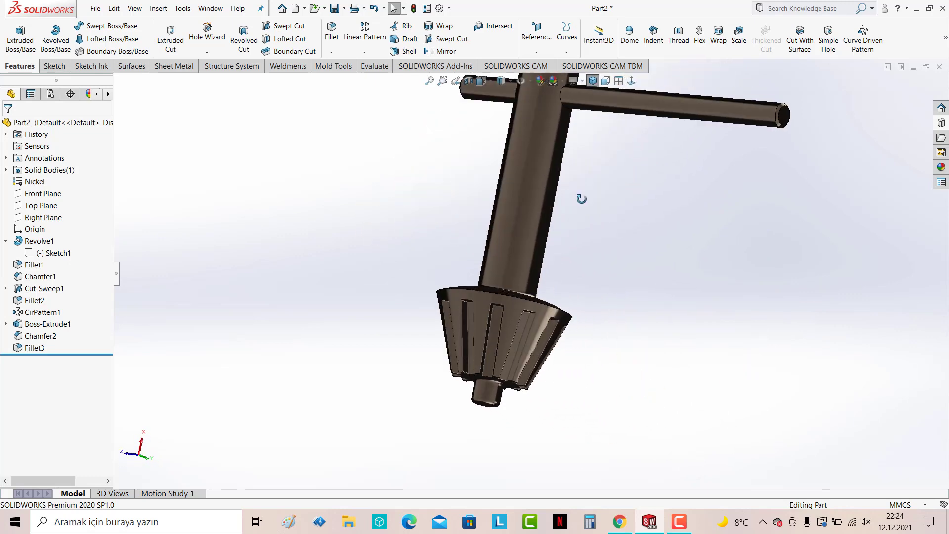
# Change the part material from Nickel to Copper and inspect it in isometric view
pyautogui.rightClick(38, 182)
pyautogui.click(67, 311)
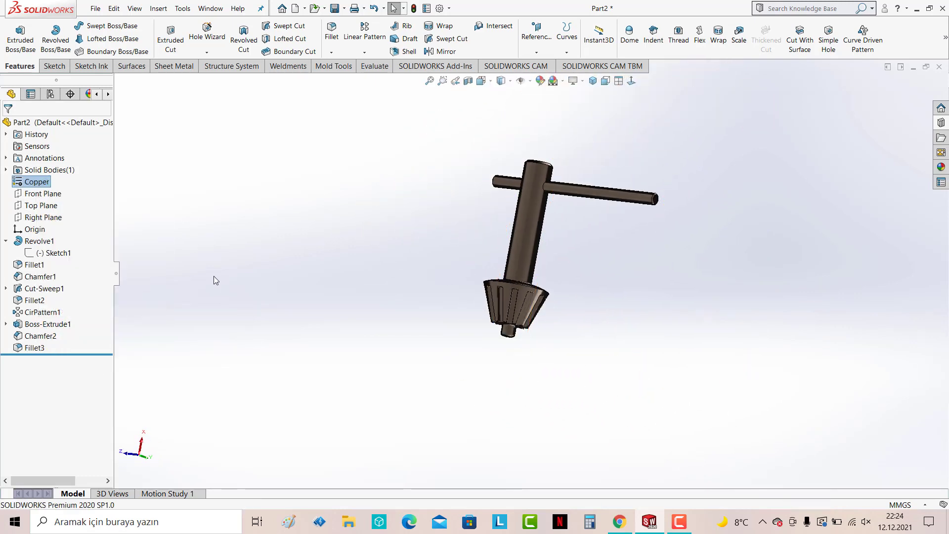
pyautogui.click(593, 81)
pyautogui.click(540, 178)
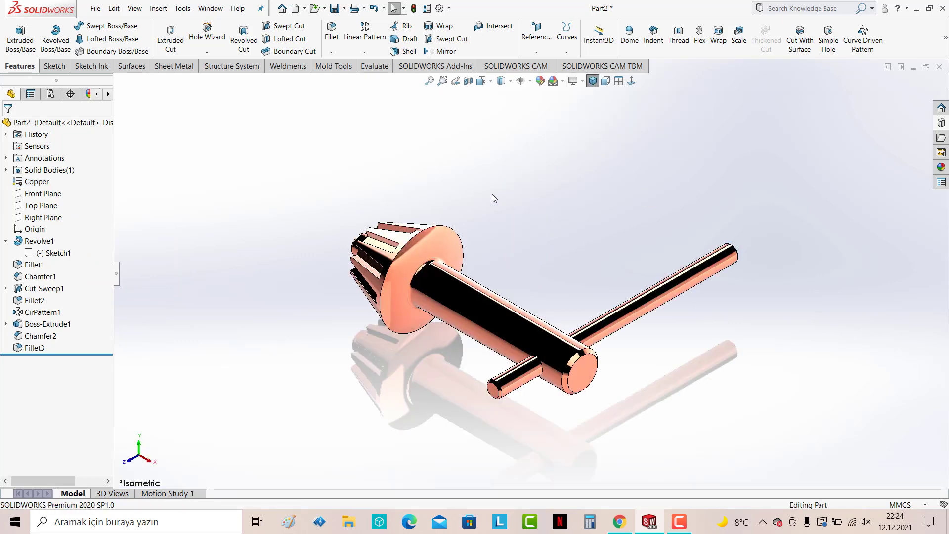